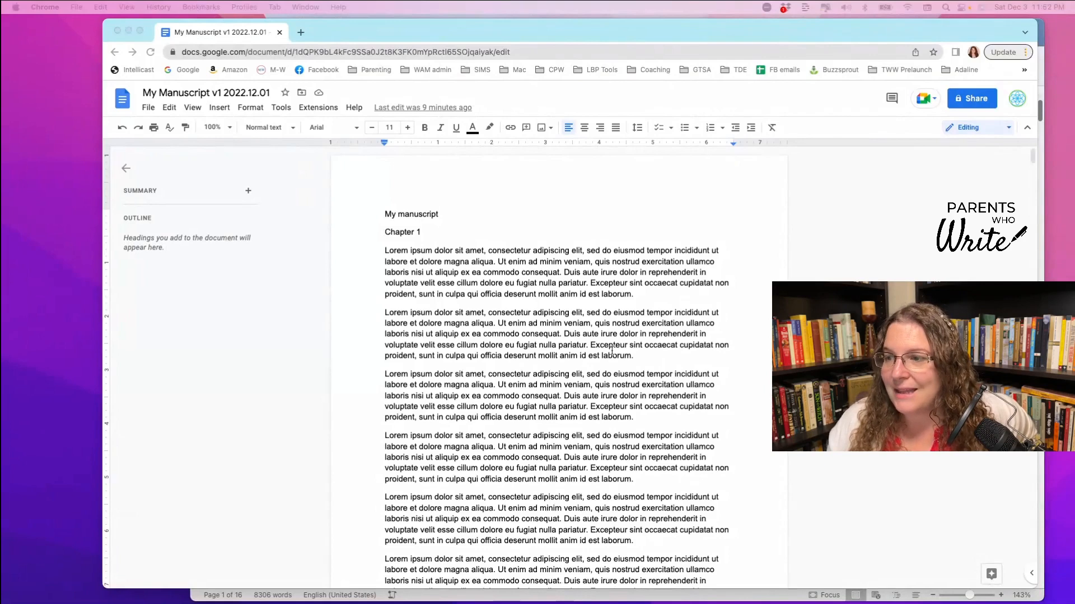
# Apply the Title style to the "My manuscript" line, and hide and reshow the document outline
pyautogui.tripleClick(451, 215)
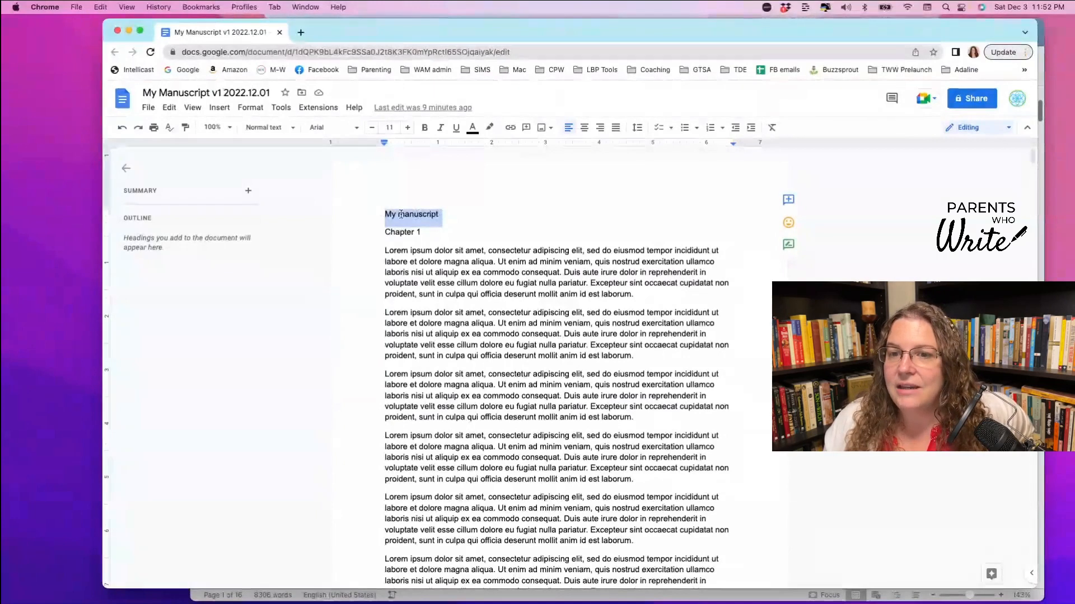
pyautogui.click(460, 215)
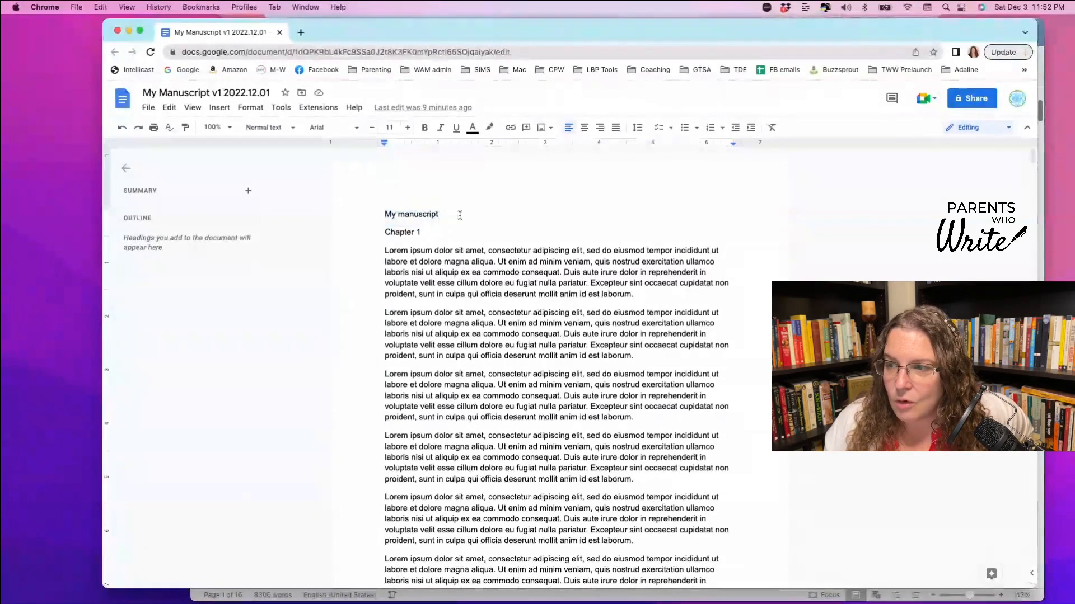
pyautogui.doubleClick(460, 215)
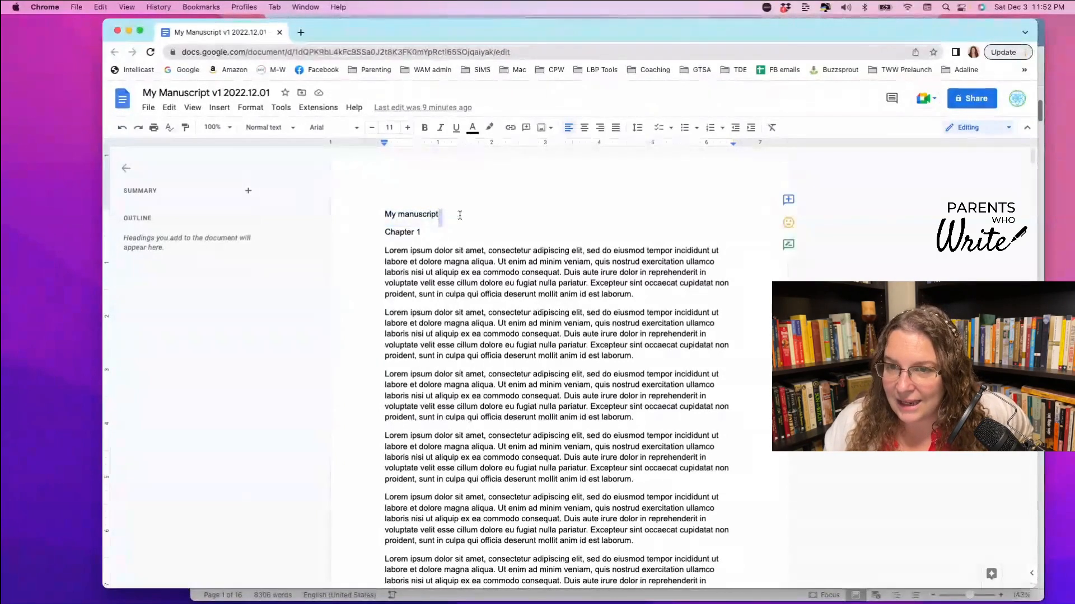
pyautogui.tripleClick(427, 215)
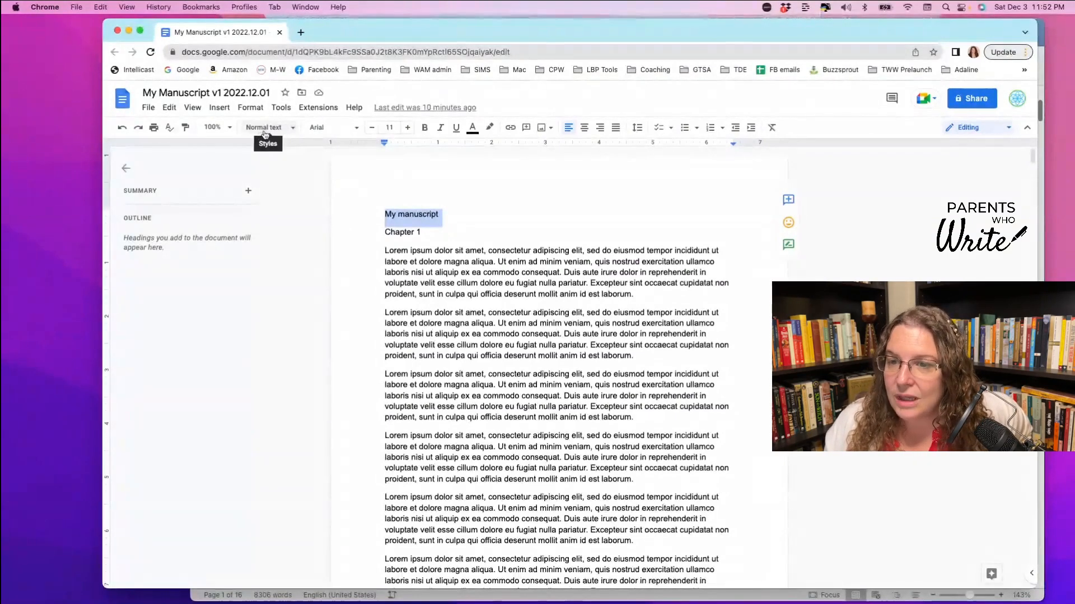
pyautogui.click(293, 128)
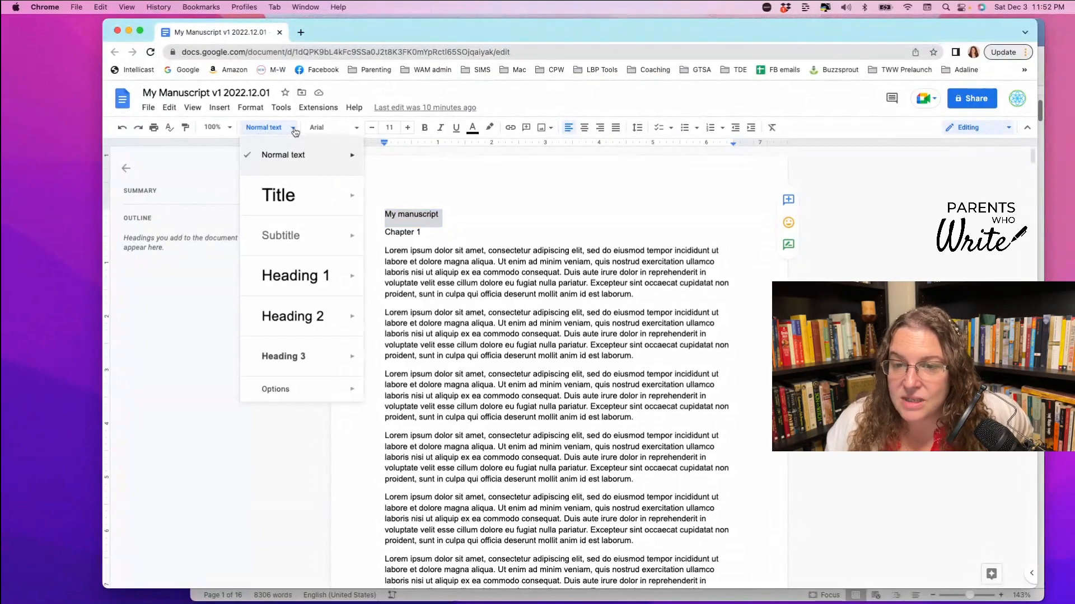
pyautogui.moveTo(299, 195)
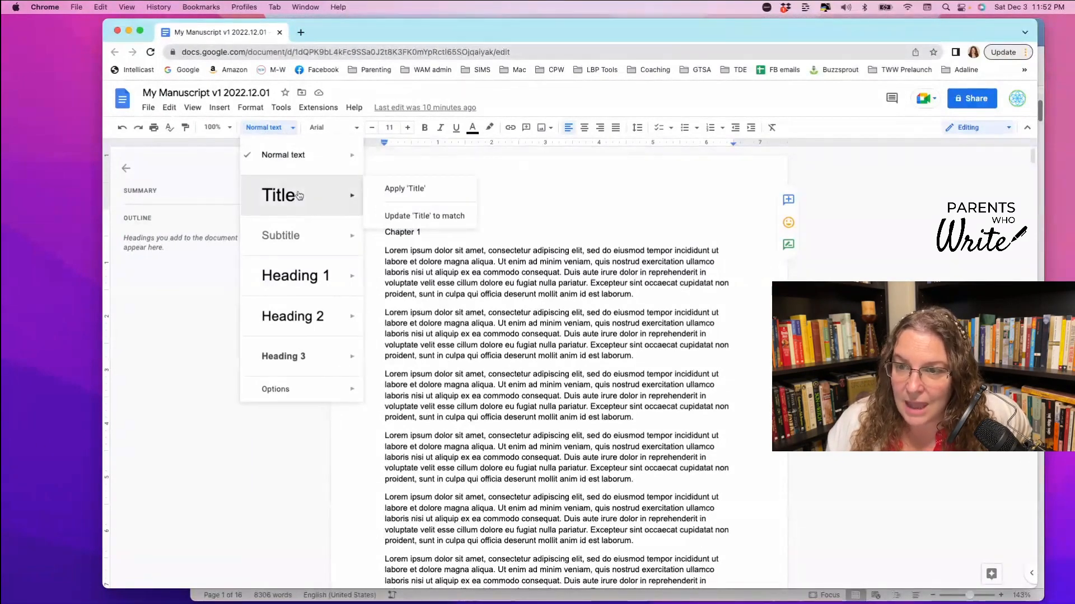
pyautogui.click(299, 194)
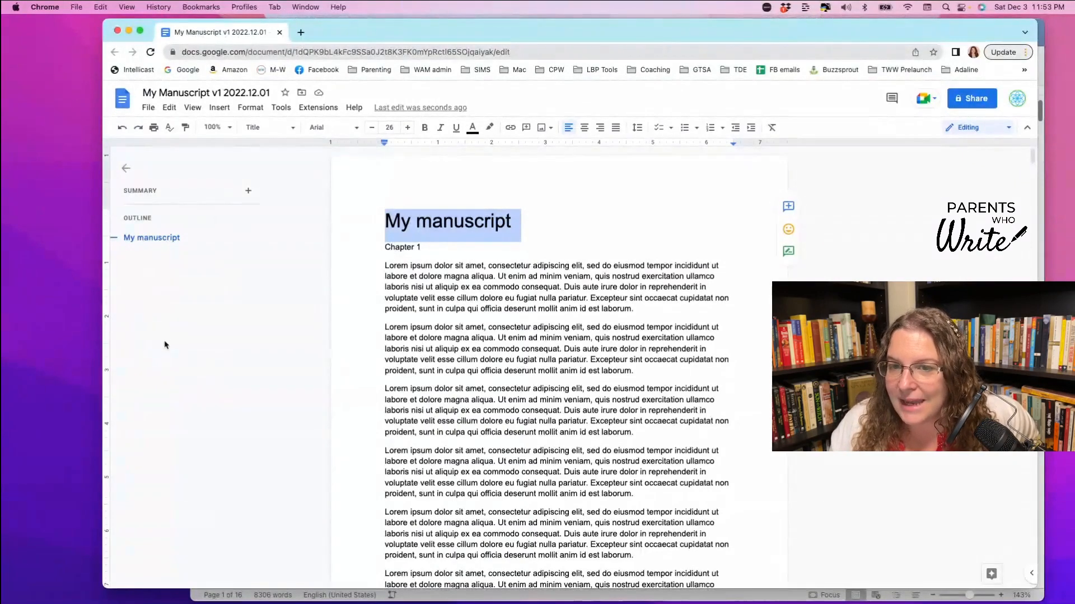
pyautogui.click(126, 168)
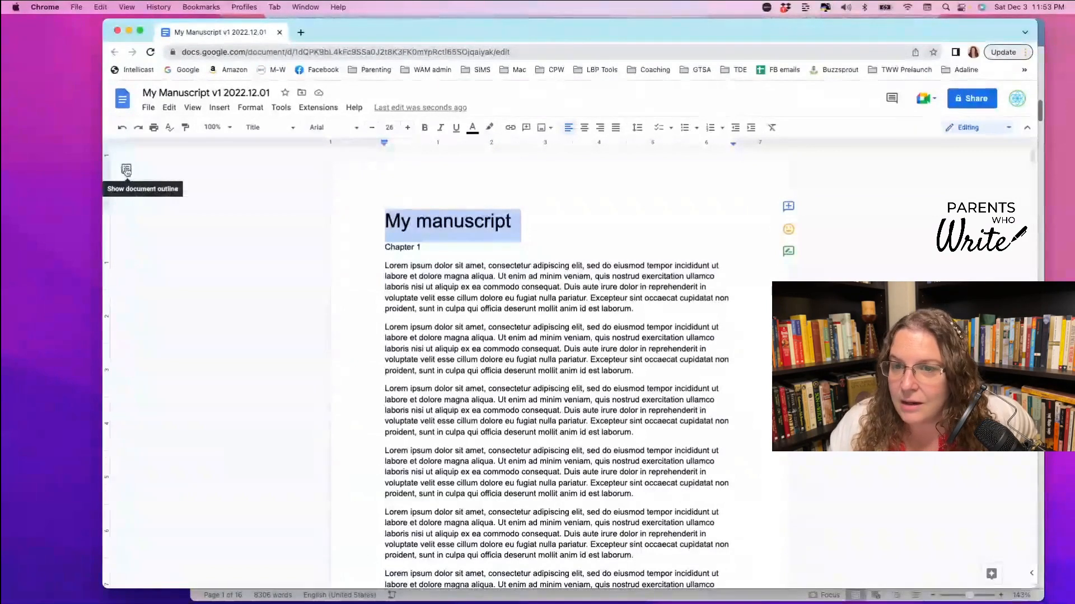
pyautogui.click(126, 170)
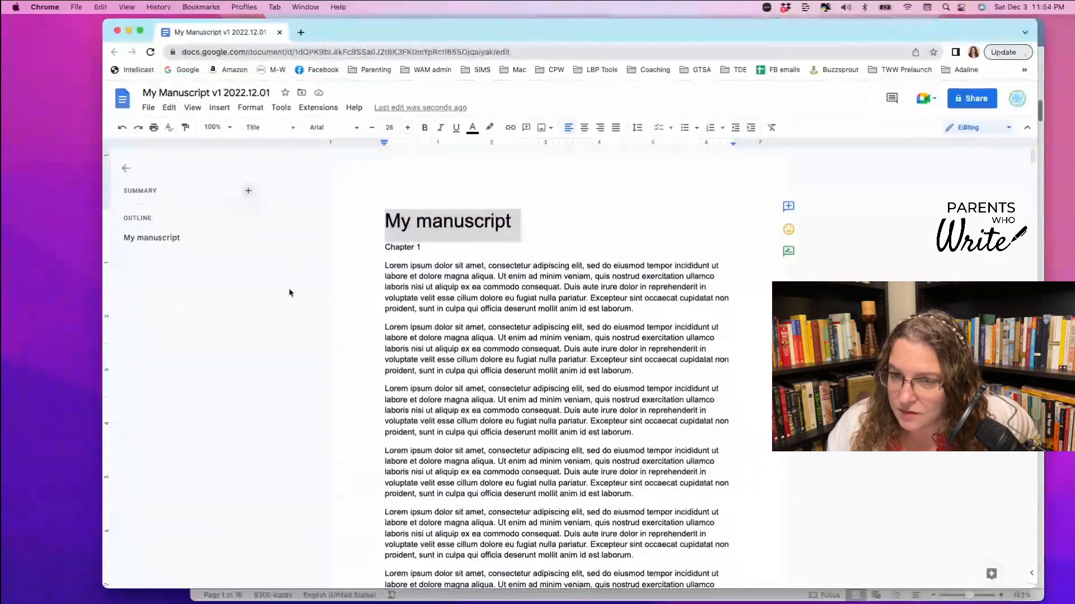
# Apply the Heading 1 style to the "Chapter 1" line and try its entry in the document outline
pyautogui.click(413, 249)
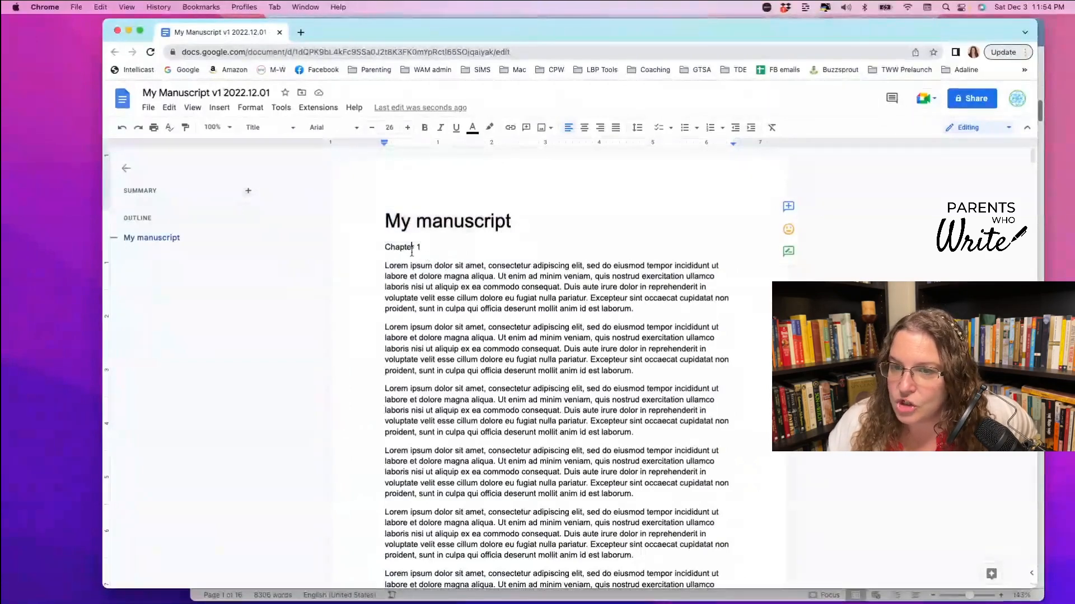
pyautogui.tripleClick(380, 249)
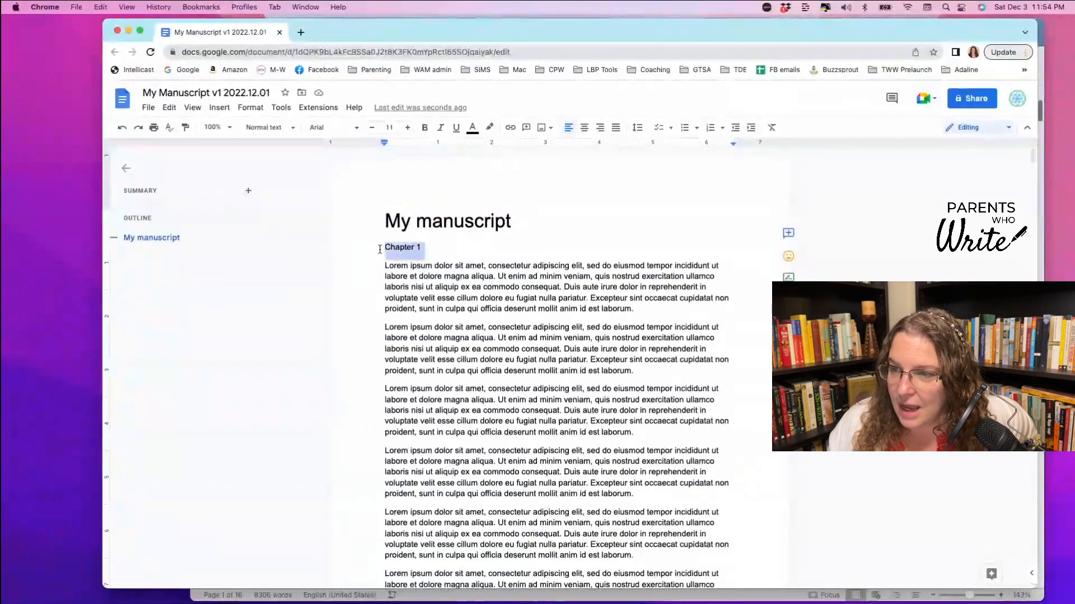
pyautogui.click(379, 244)
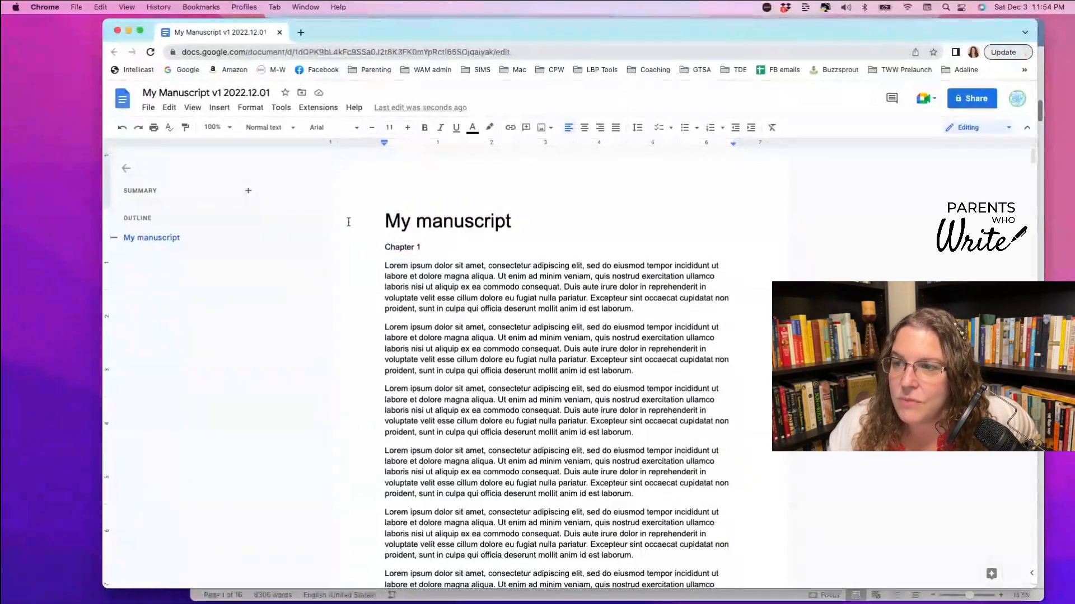
pyautogui.click(294, 132)
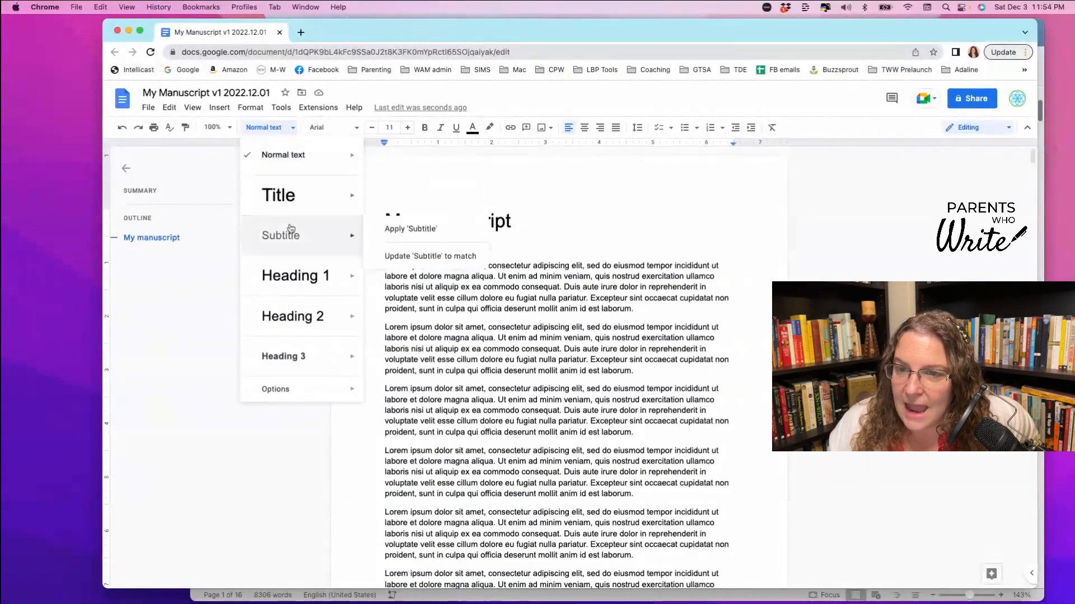
pyautogui.moveTo(290, 277)
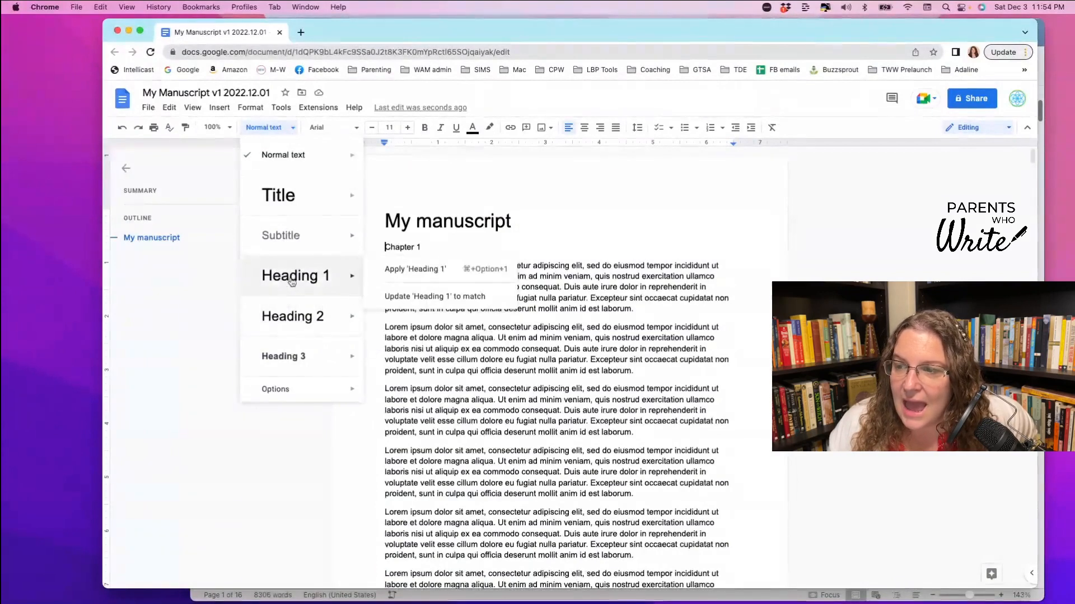
pyautogui.click(291, 281)
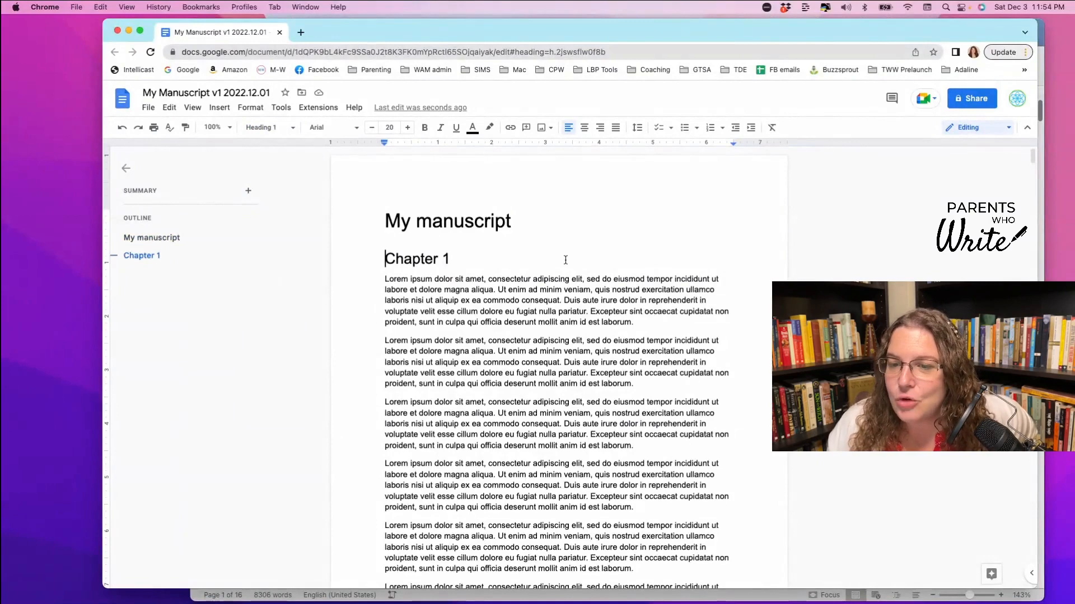
pyautogui.click(154, 256)
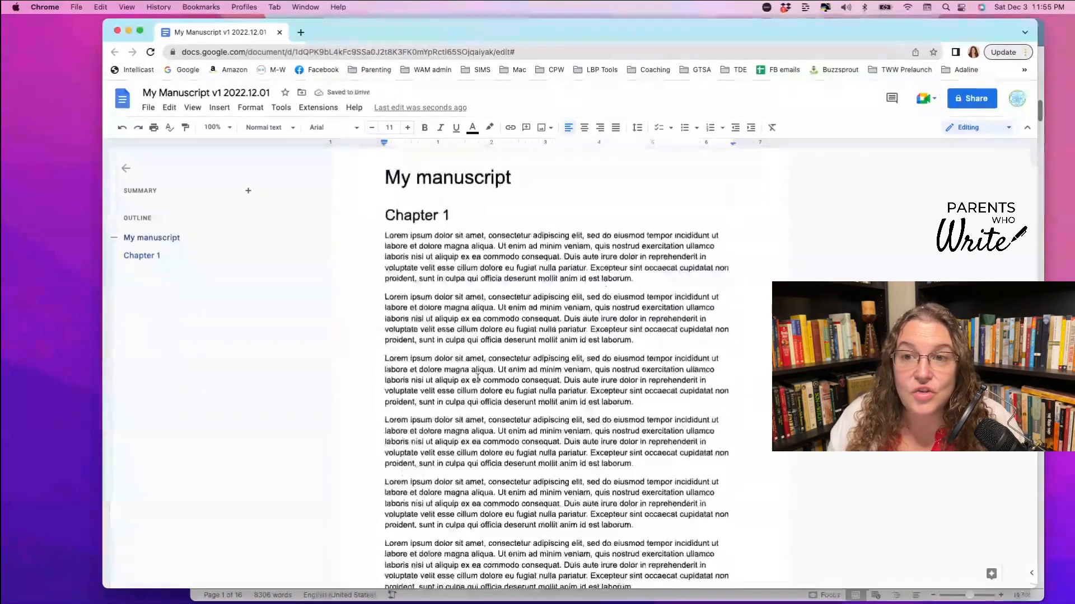
# Find the "Chapter 2" line further down the manuscript and apply the Heading 1 style to it
pyautogui.scroll(-1, 367, 252)
pyautogui.scroll(-10, 366, 252)
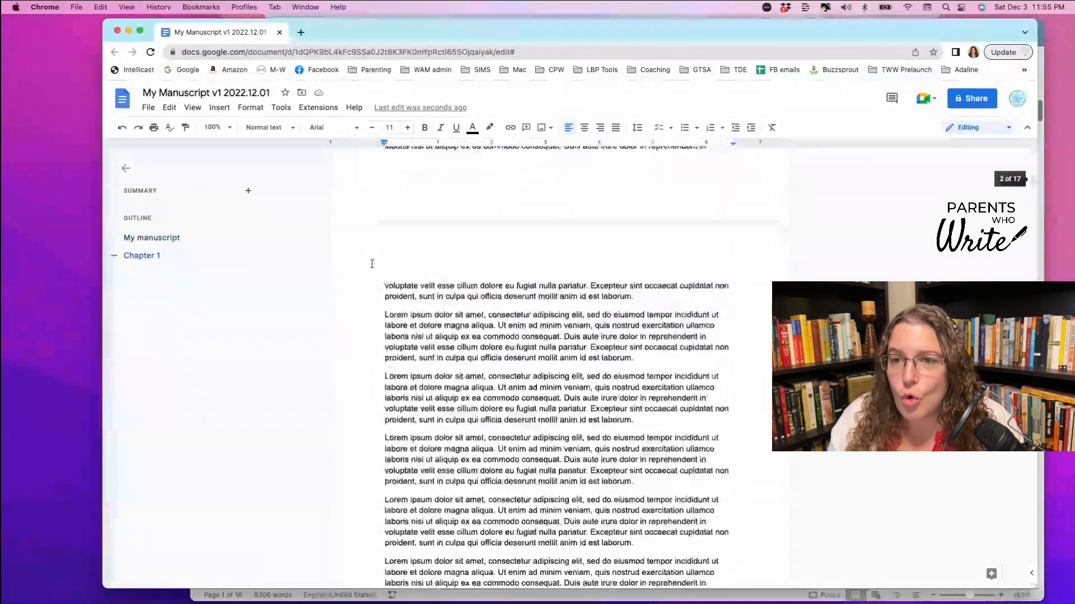
pyautogui.scroll(-5, 372, 264)
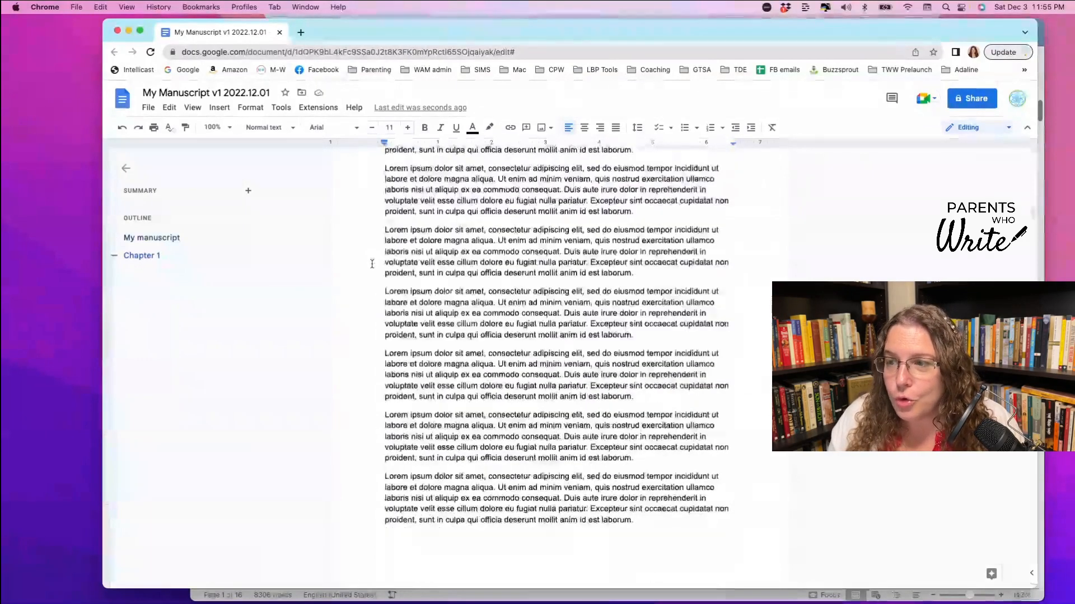
pyautogui.scroll(-5, 372, 264)
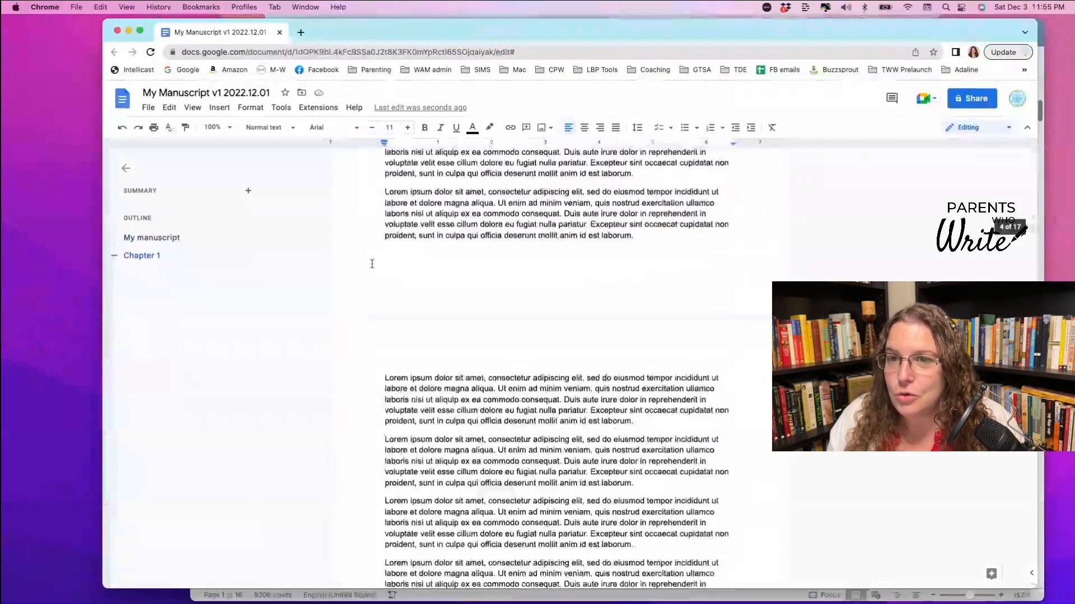
pyautogui.scroll(-4, 372, 264)
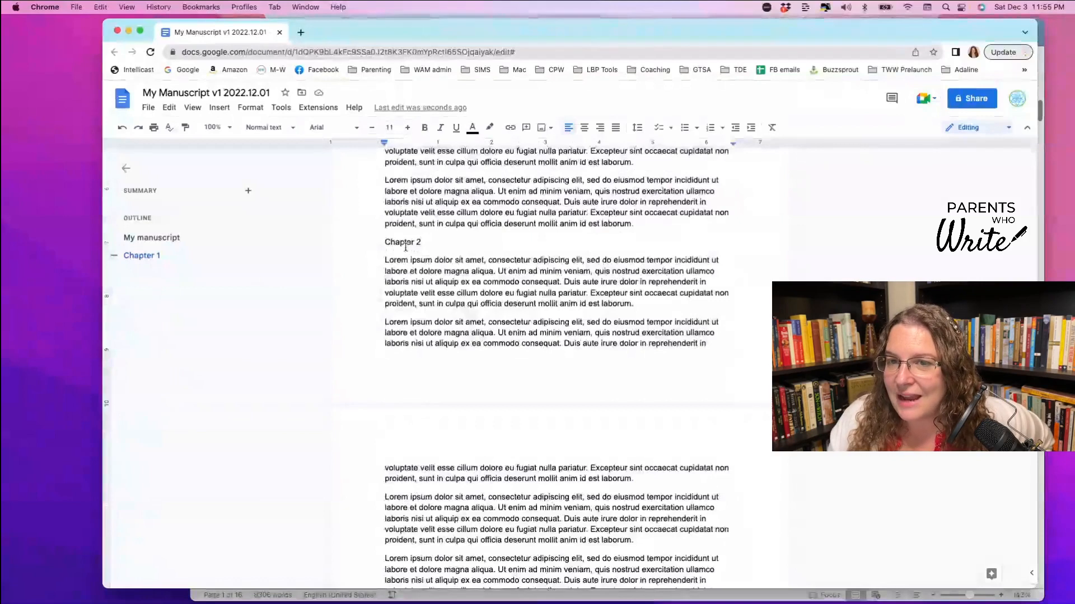
pyautogui.tripleClick(406, 247)
pyautogui.click(263, 127)
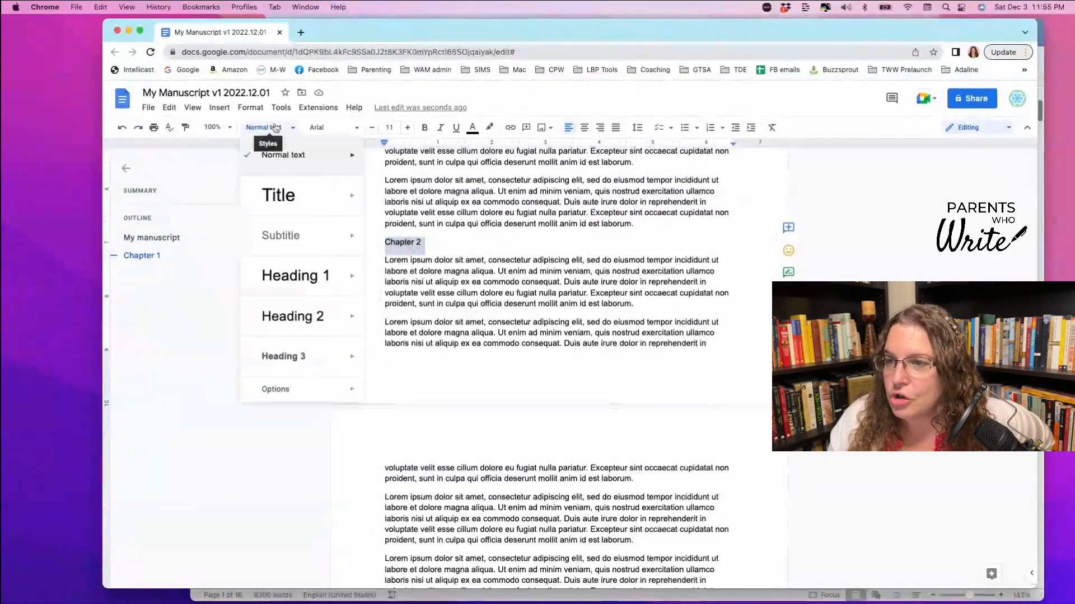
pyautogui.click(306, 288)
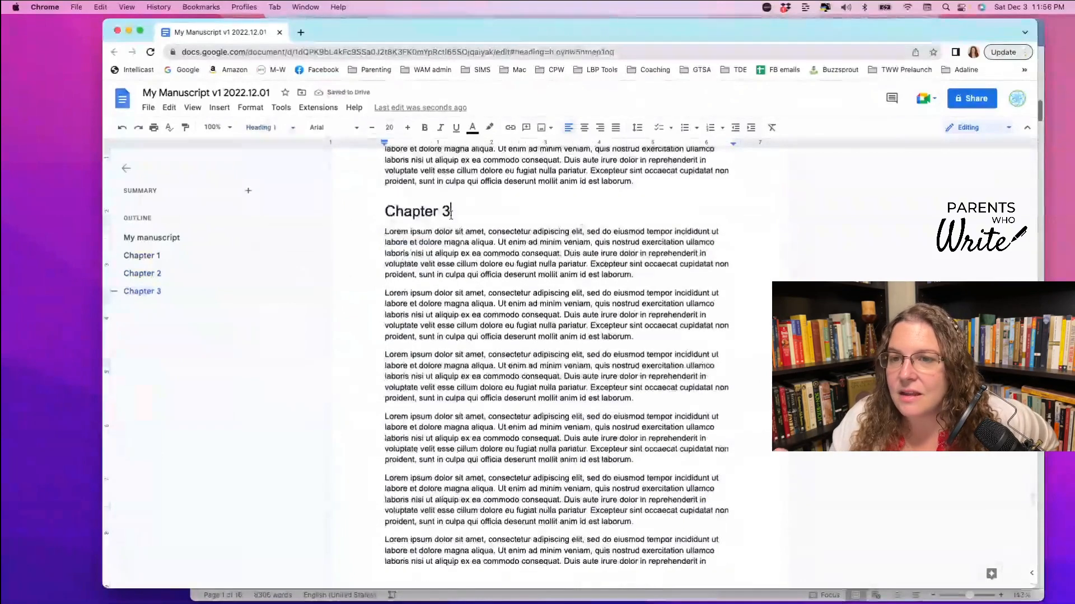
# Jump back and forth between Chapters 1, 2 and 3 using the document outline, ending at Chapter 1
pyautogui.click(147, 247)
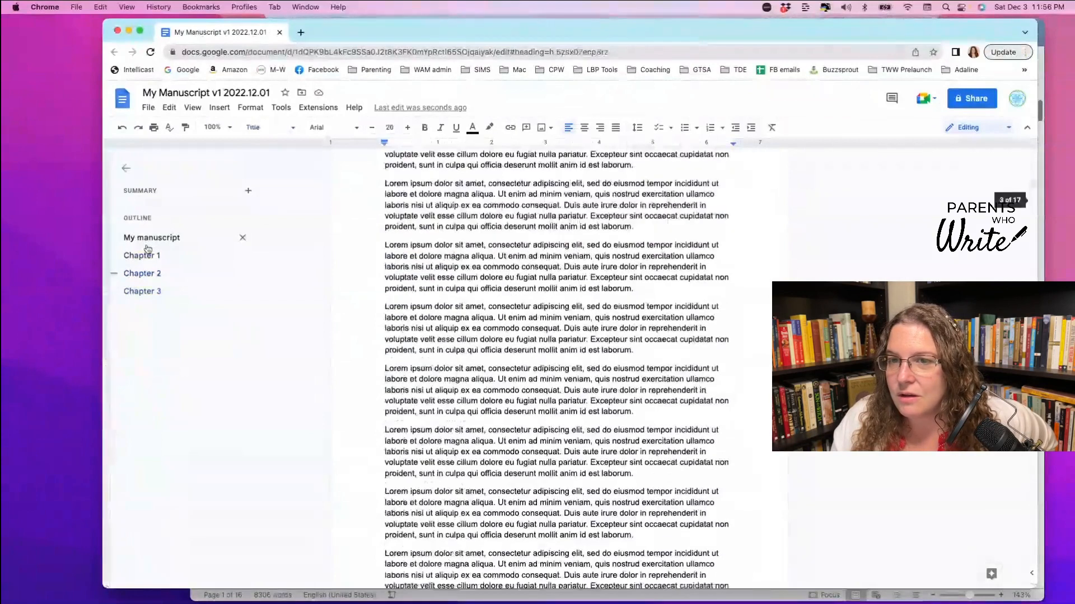
pyautogui.click(145, 274)
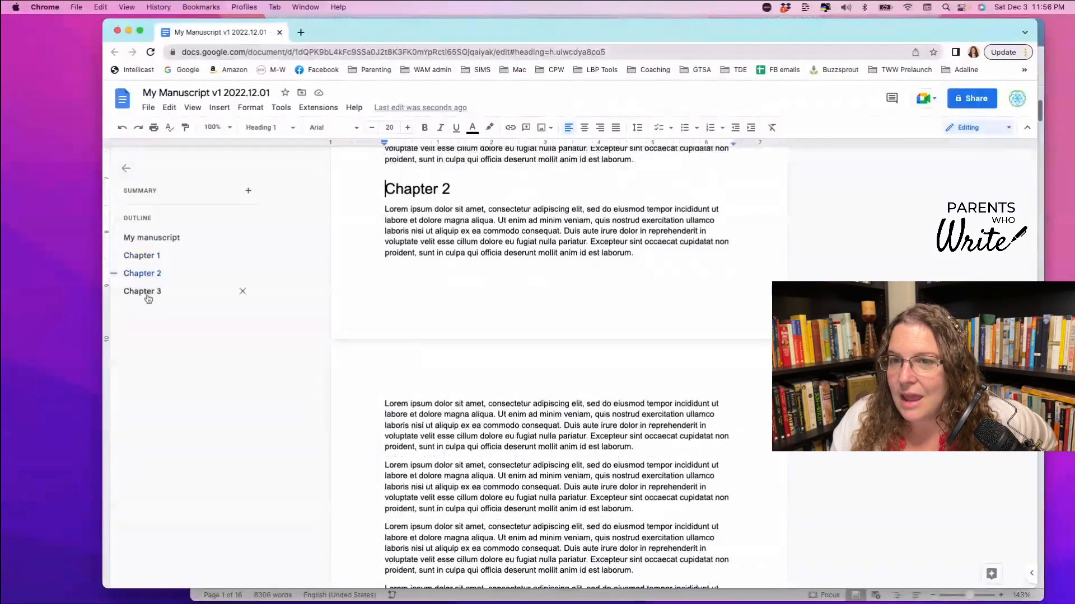
pyautogui.click(146, 292)
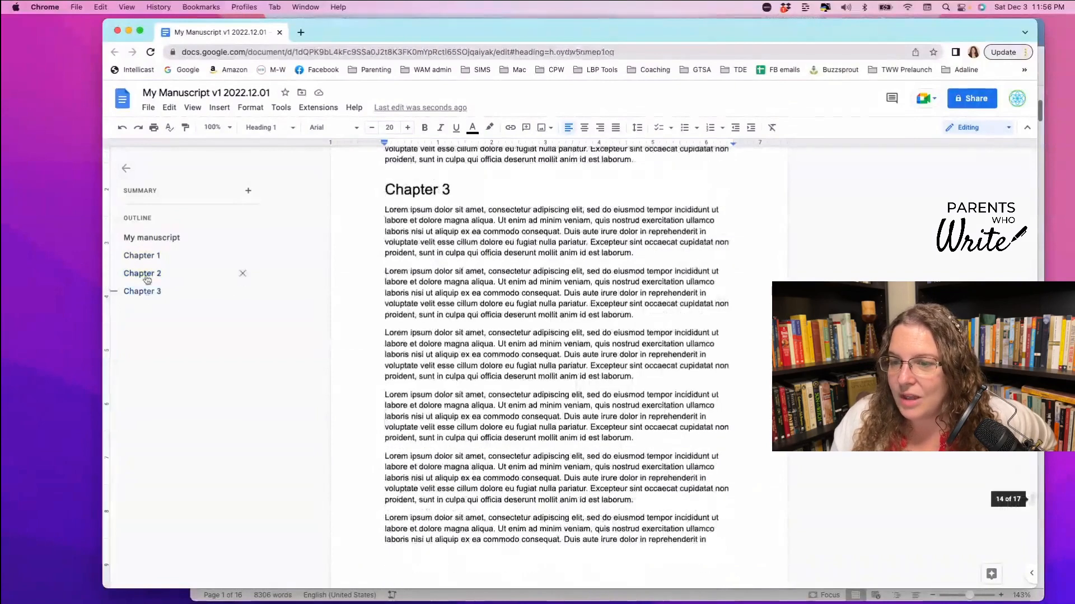
pyautogui.click(147, 274)
pyautogui.click(146, 258)
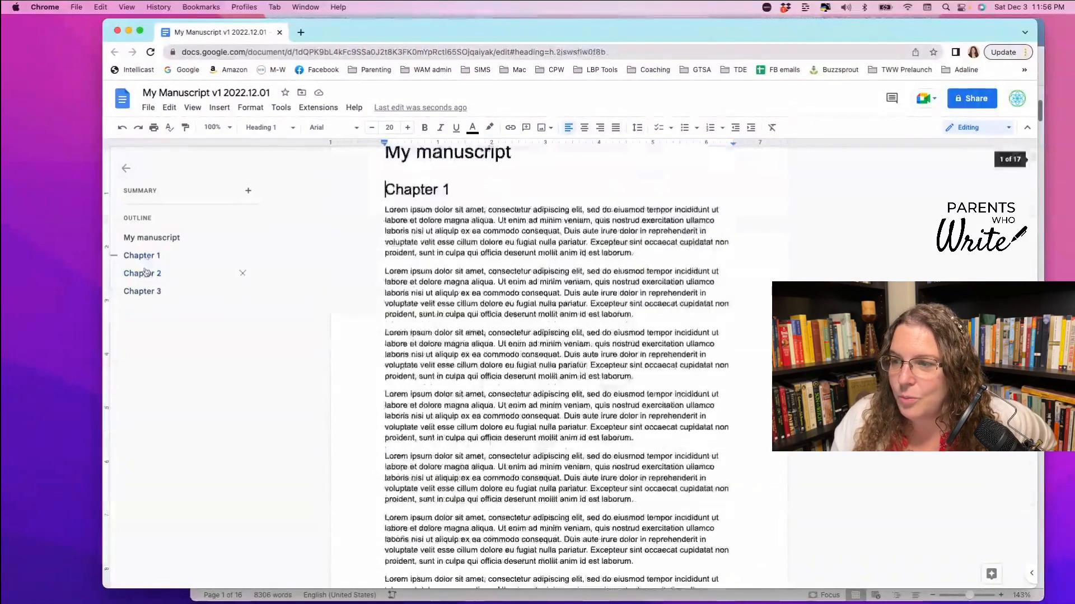
pyautogui.click(146, 273)
pyautogui.click(146, 291)
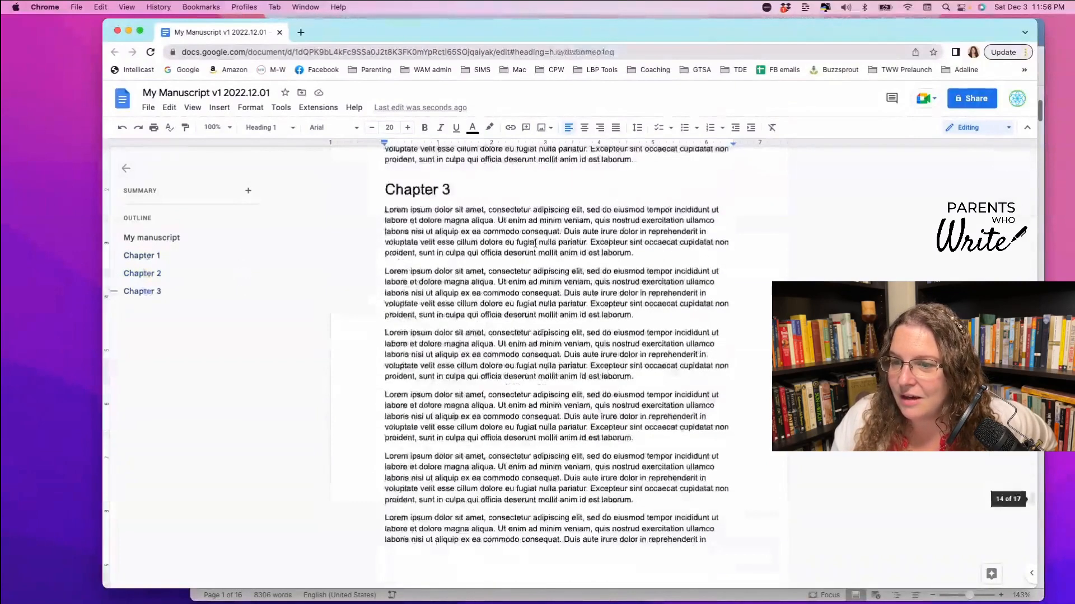
pyautogui.scroll(-5, 384, 270)
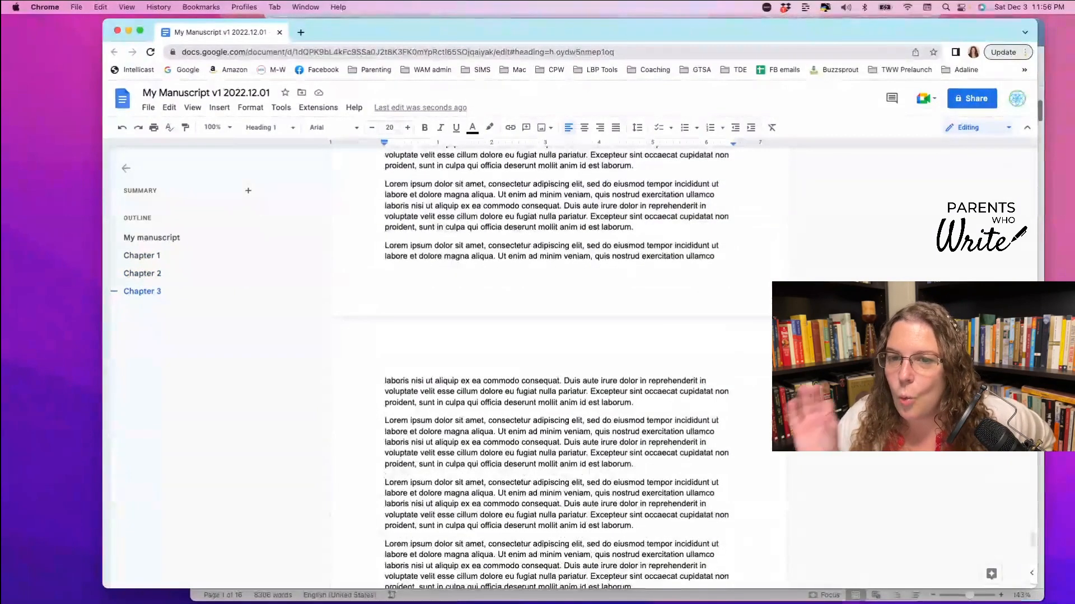
pyautogui.click(129, 276)
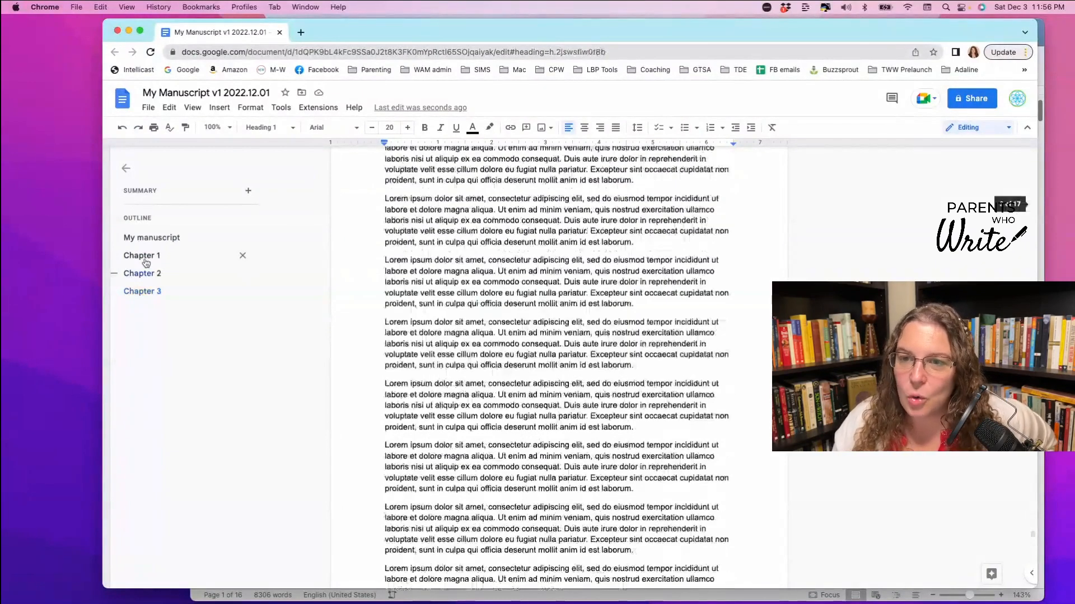
pyautogui.click(143, 257)
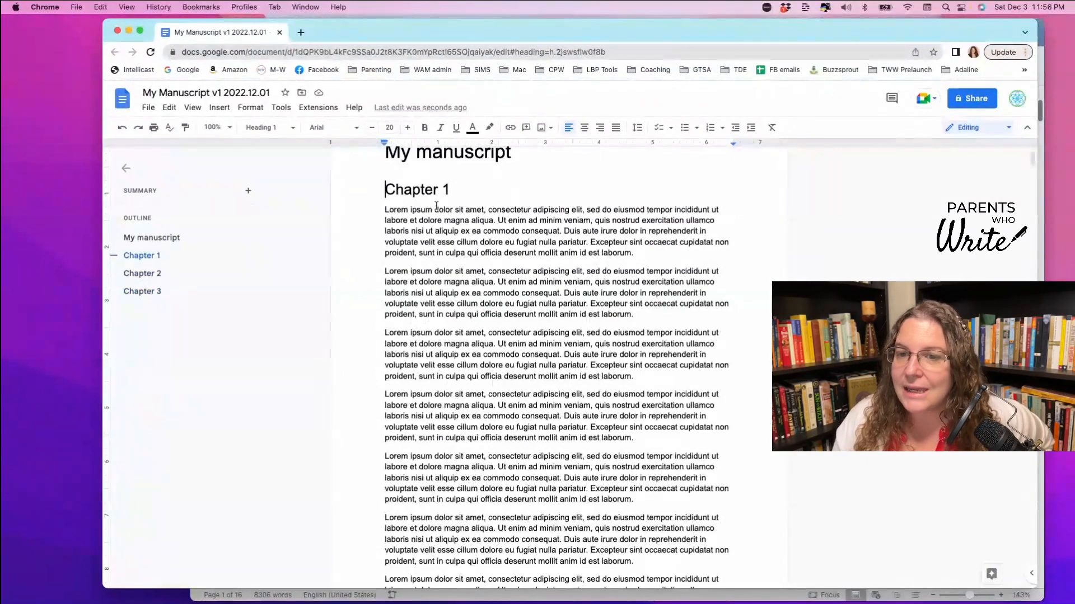
# Extend the Chapter 1 heading with a title so it reads "Chapter 1: Running away"
pyautogui.click(463, 192)
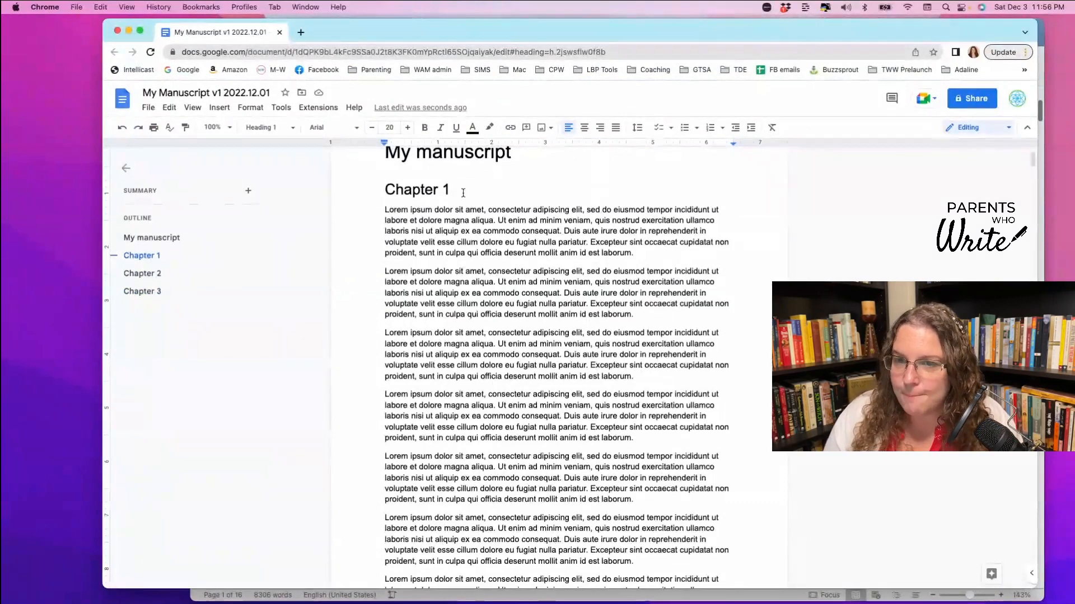
pyautogui.write(':')
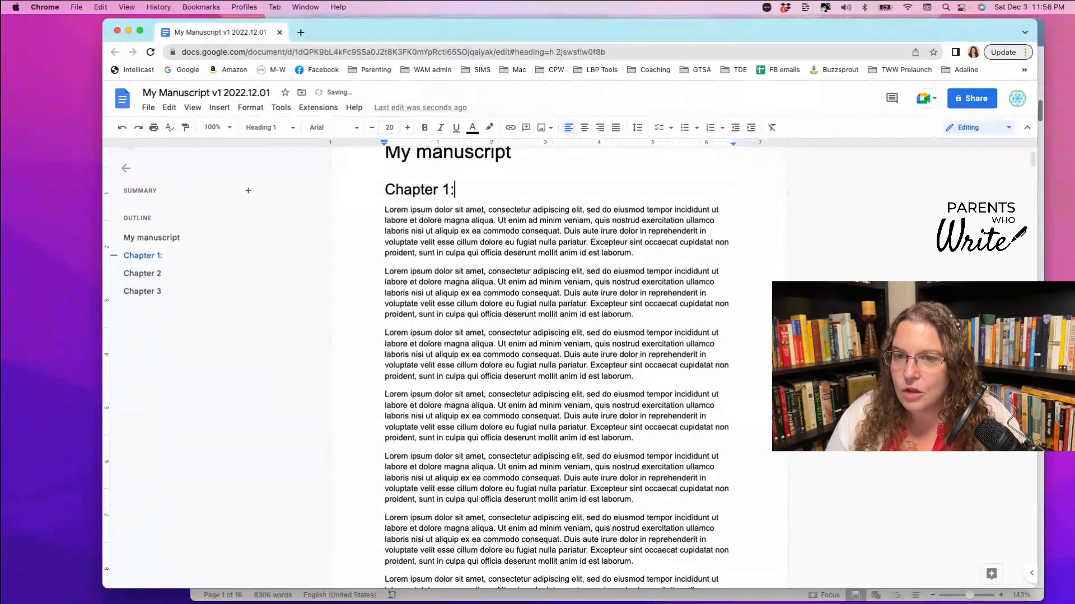
pyautogui.write(' F')
pyautogui.press('BackSpace')
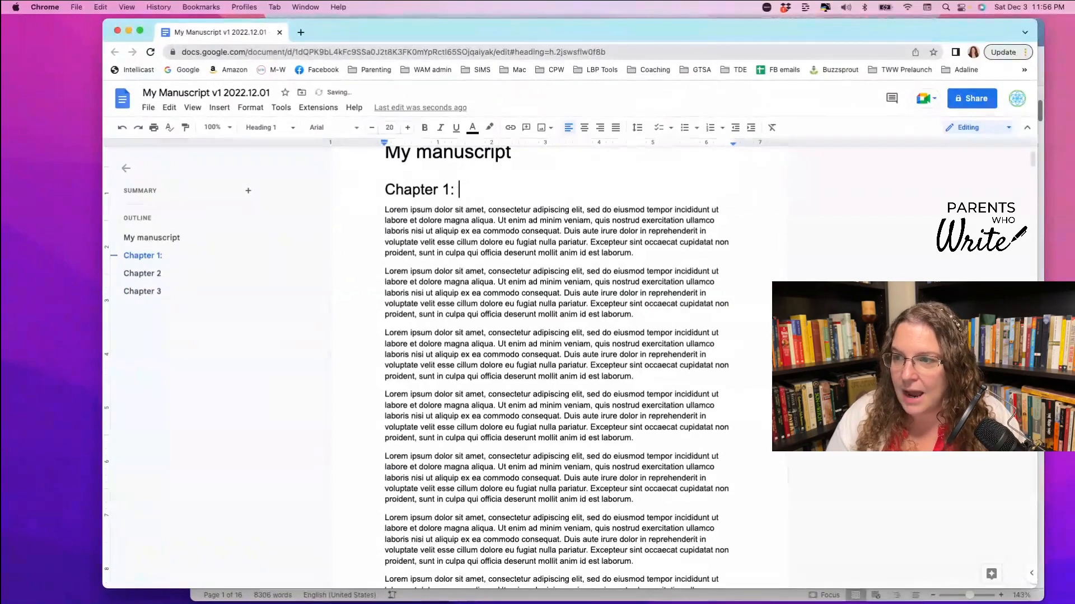
pyautogui.write('Runnin')
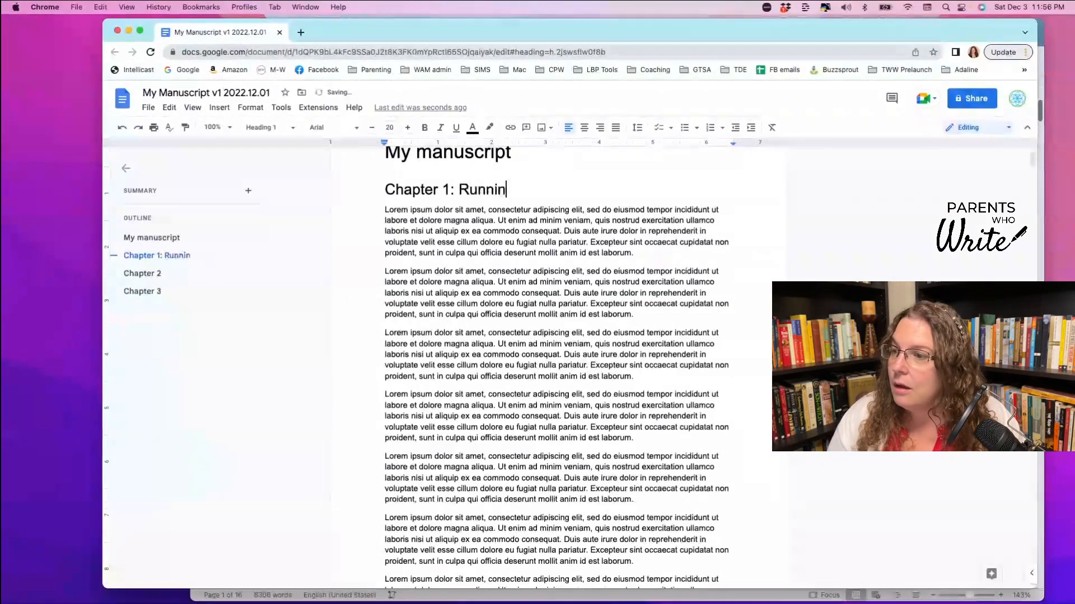
pyautogui.write('g away')
pyautogui.press('BackSpace')
pyautogui.press('BackSpace')
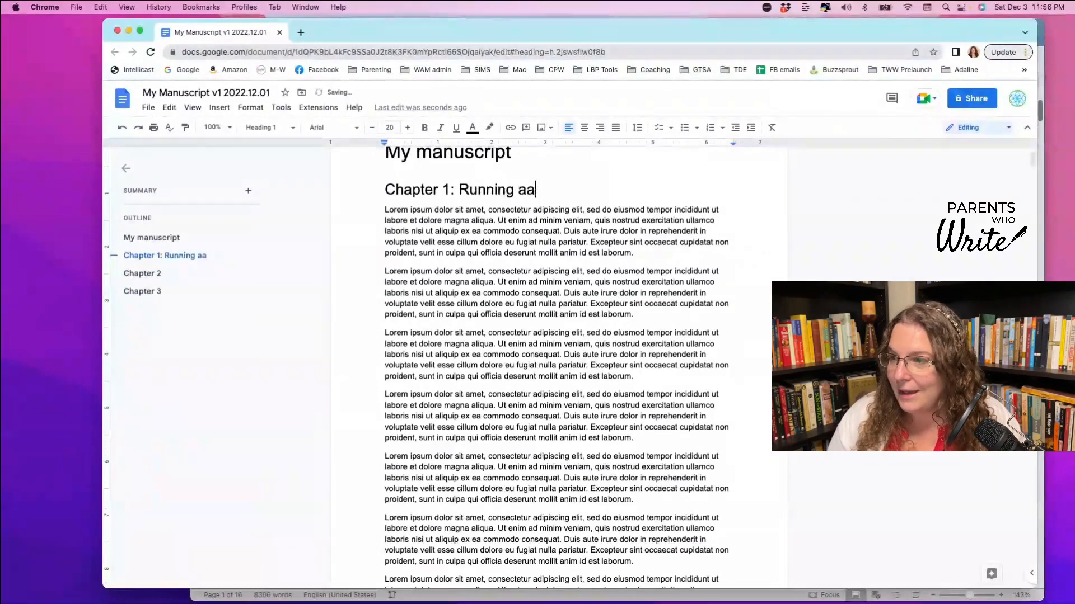
pyautogui.write('way')
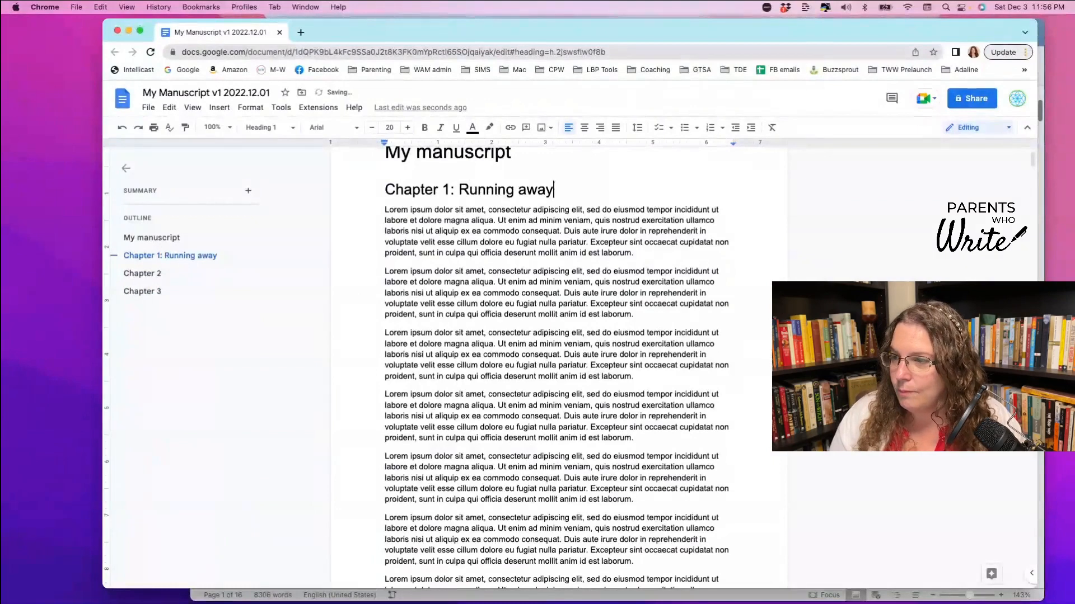
# Go to the Chapter 2 heading through the outline and extend it to "Chapter 2: Prof Marvel"
pyautogui.click(149, 274)
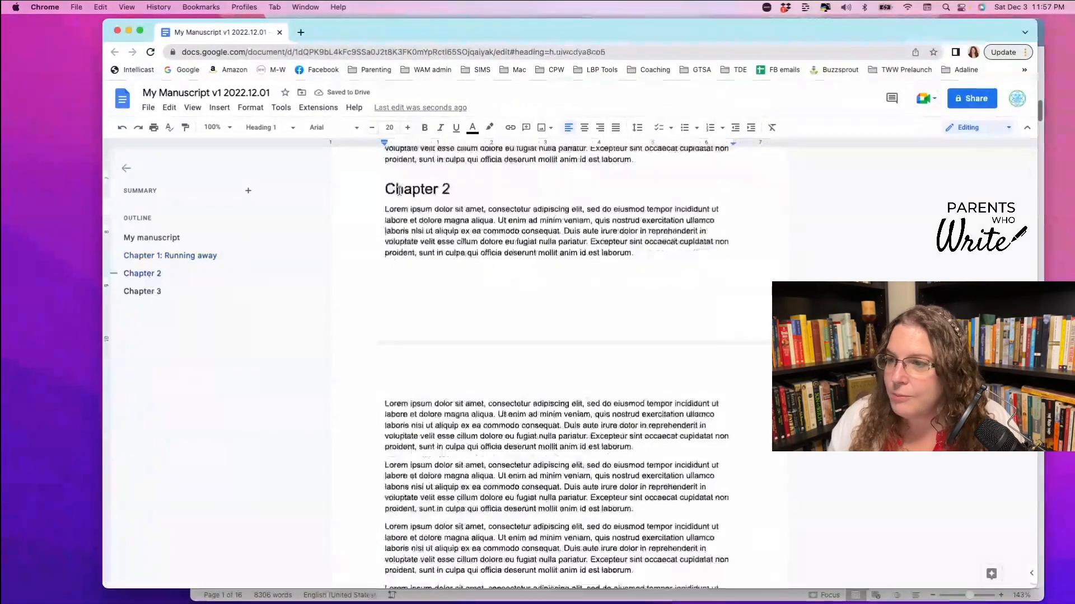
pyautogui.click(491, 189)
pyautogui.write(':')
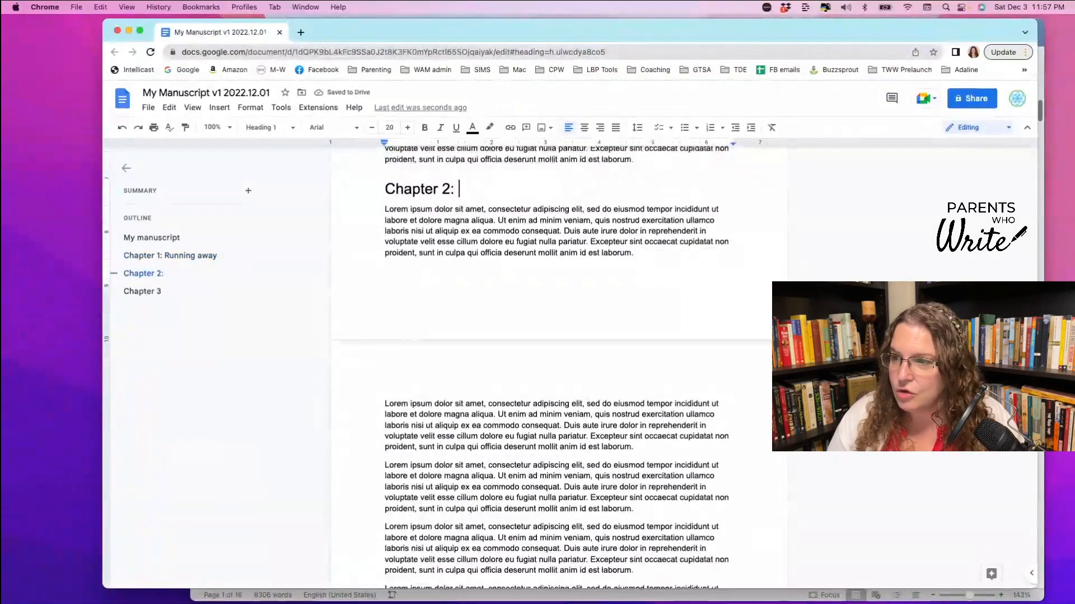
pyautogui.write('Pro')
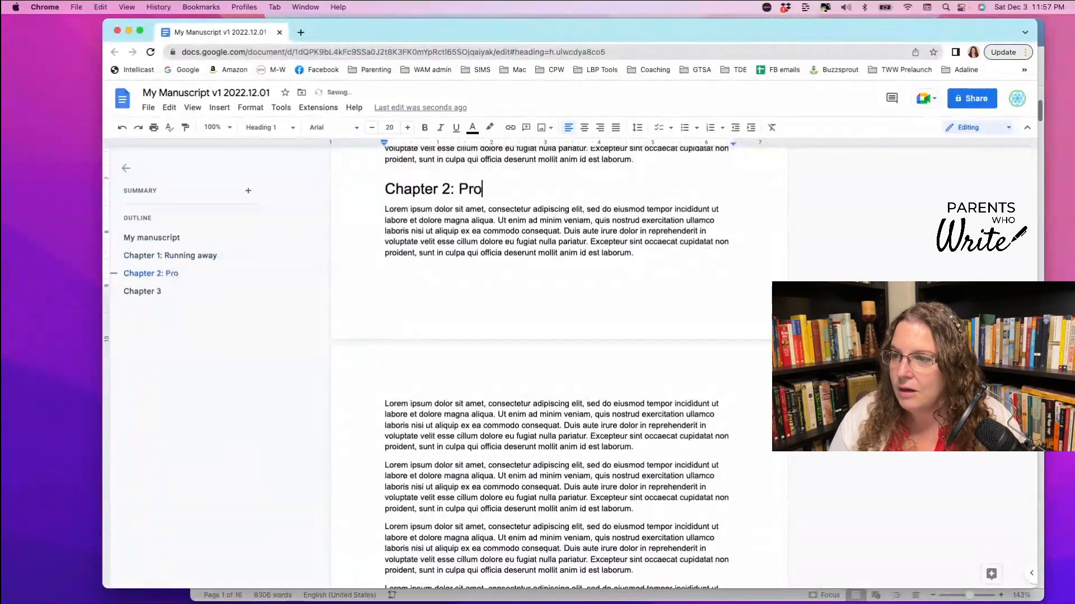
pyautogui.write('f Mar')
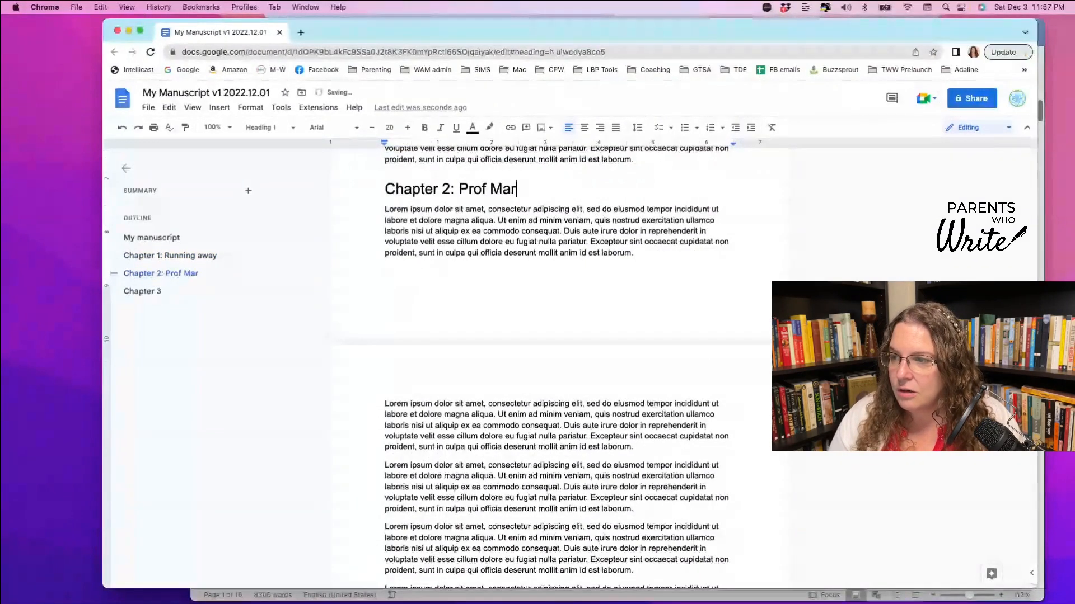
pyautogui.write('vel')
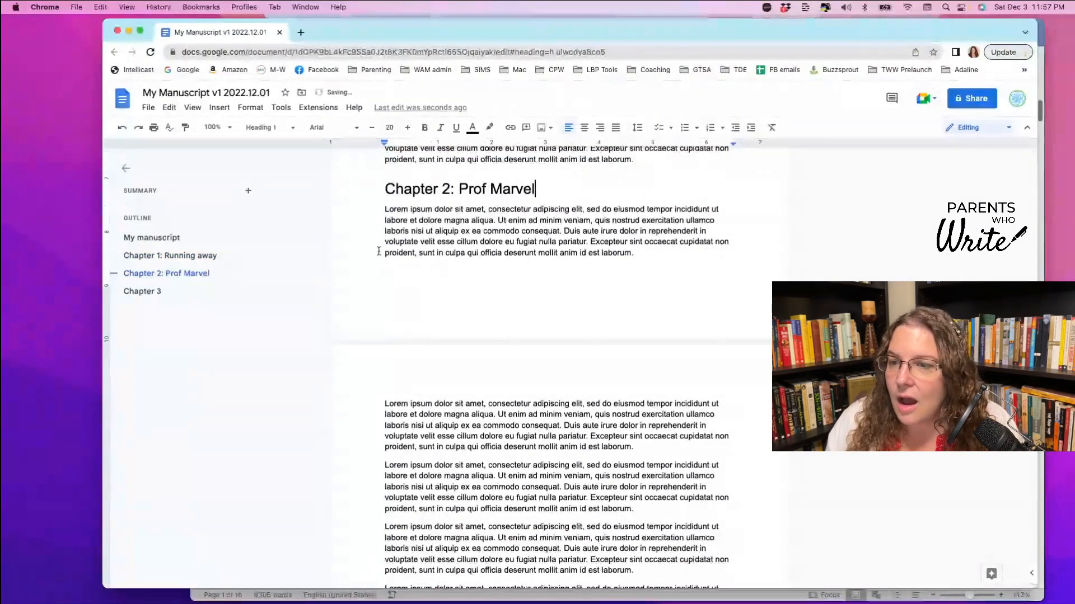
# Go to the Chapter 3 heading through the outline and extend it to "Chapter 3: Tornado"
pyautogui.click(142, 291)
pyautogui.click(475, 188)
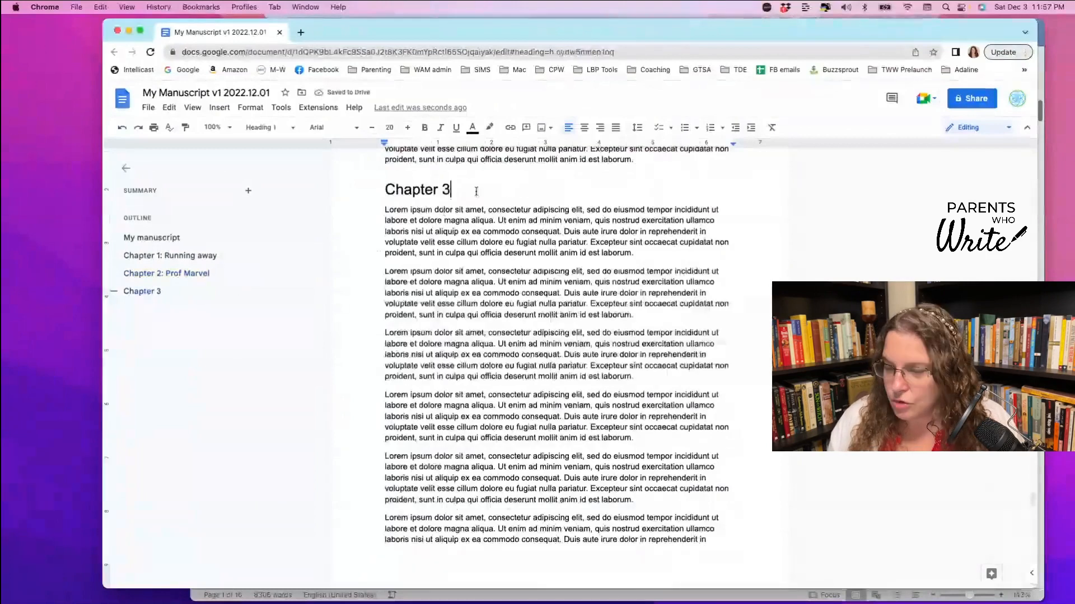
pyautogui.write(': Torn')
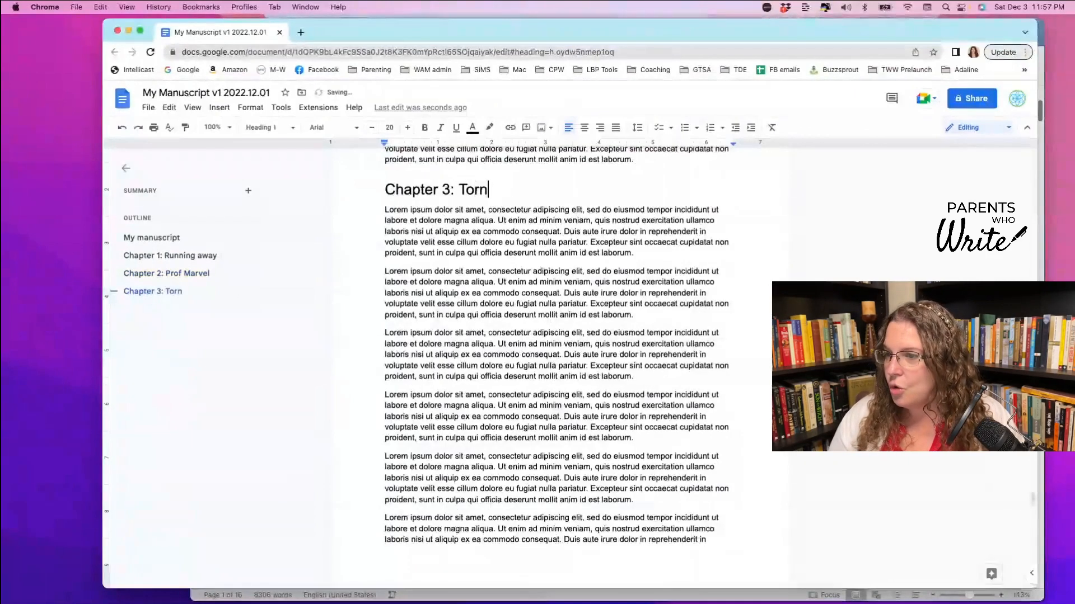
pyautogui.write('ado')
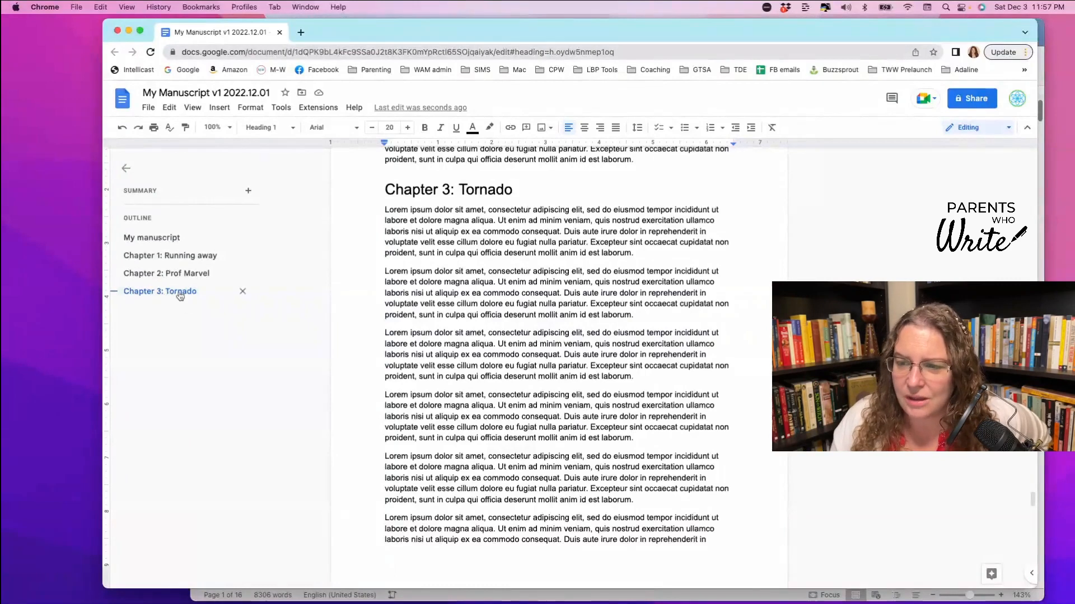
# Jump to Chapter 2, Chapter 1 and back to Chapter 3 using their titled entries in the document outline
pyautogui.click(173, 273)
pyautogui.click(172, 256)
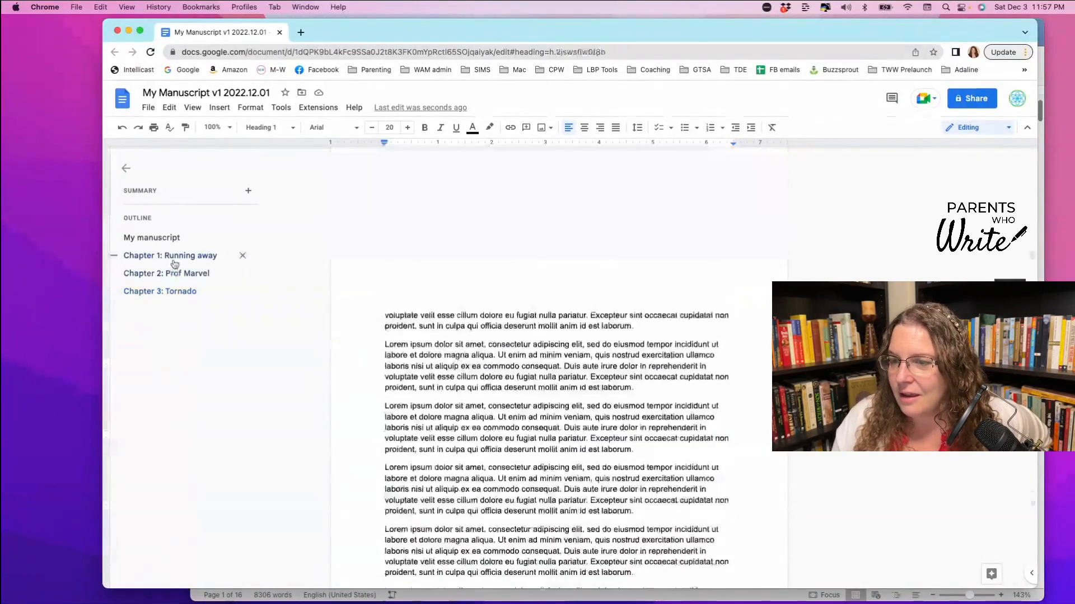
pyautogui.click(173, 293)
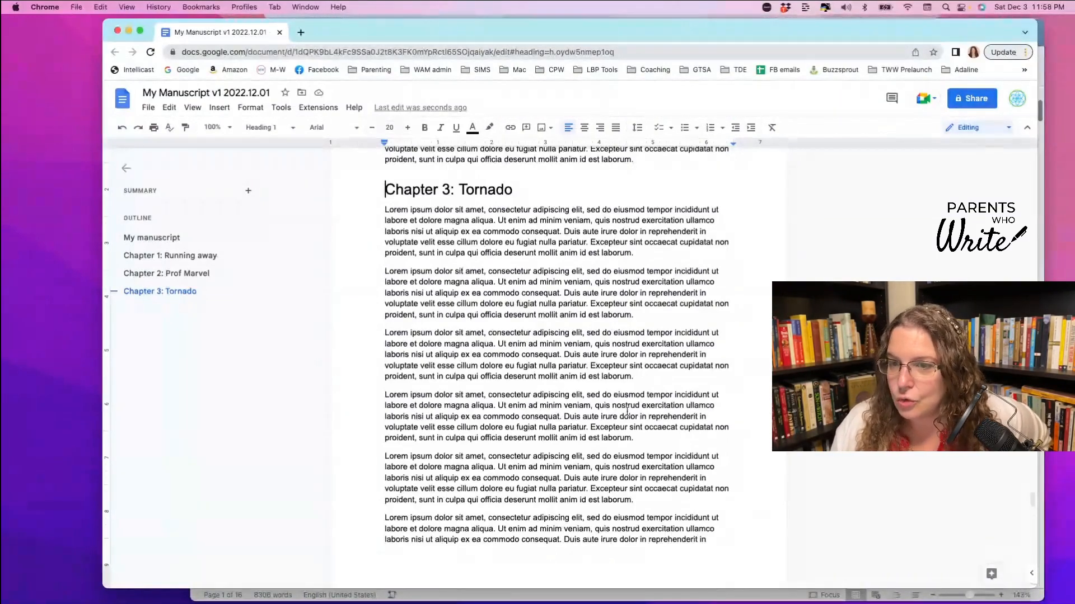
# Find the "Meets scarecrow" line near the end of the manuscript and apply the Heading 2 style to it
pyautogui.scroll(-20, 478, 389)
pyautogui.scroll(2, 477, 389)
pyautogui.moveTo(385, 228); pyautogui.dragTo(503, 243)
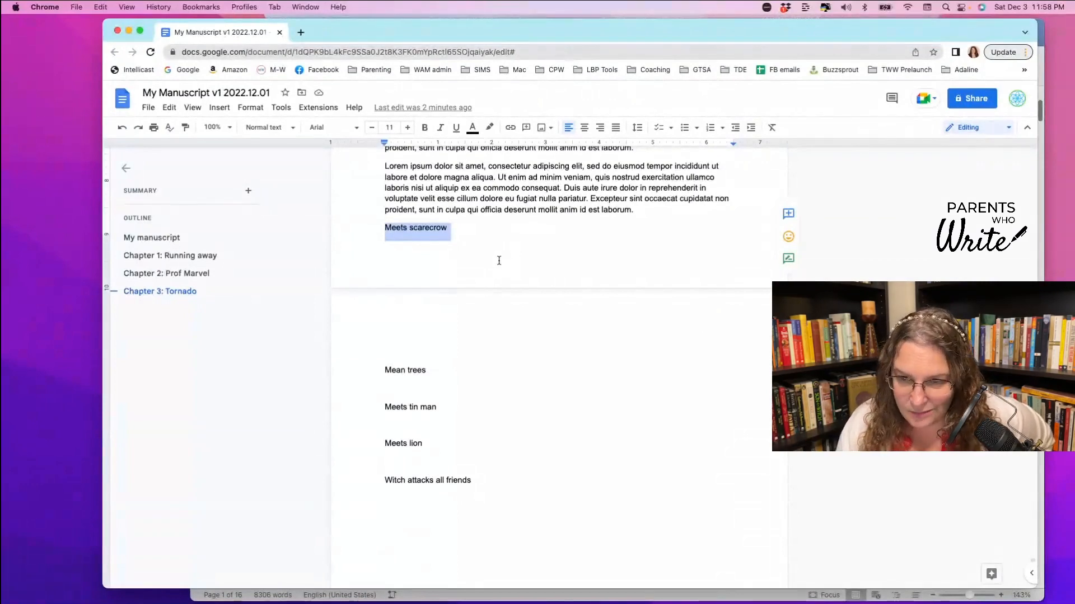
pyautogui.click(268, 127)
pyautogui.click(292, 314)
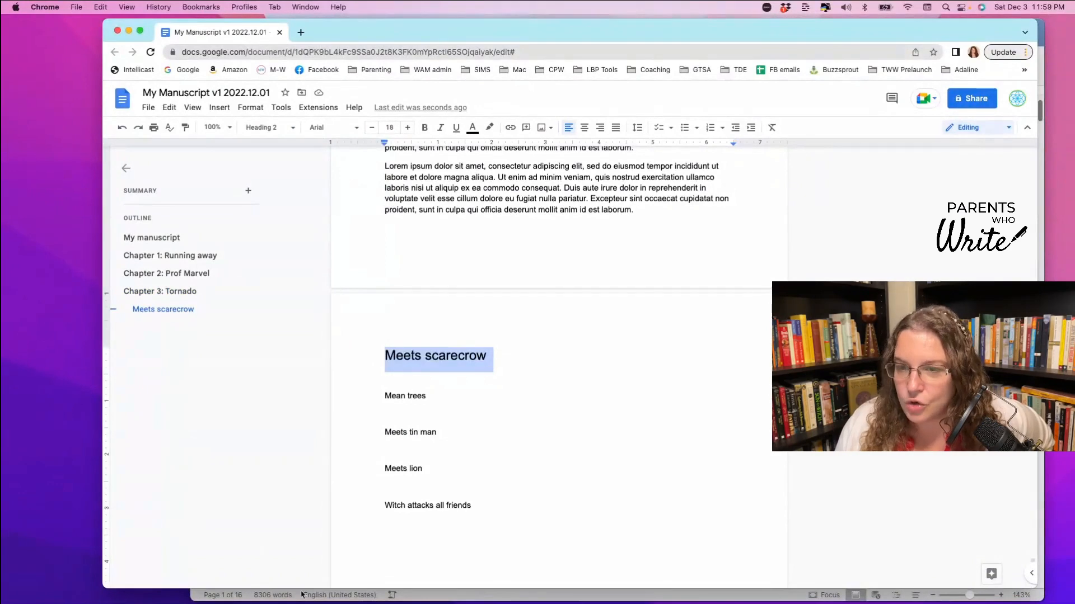
# Apply the Heading 2 style to the "Mean trees" and "Meets tin man" lines
pyautogui.doubleClick(423, 398)
pyautogui.tripleClick(423, 397)
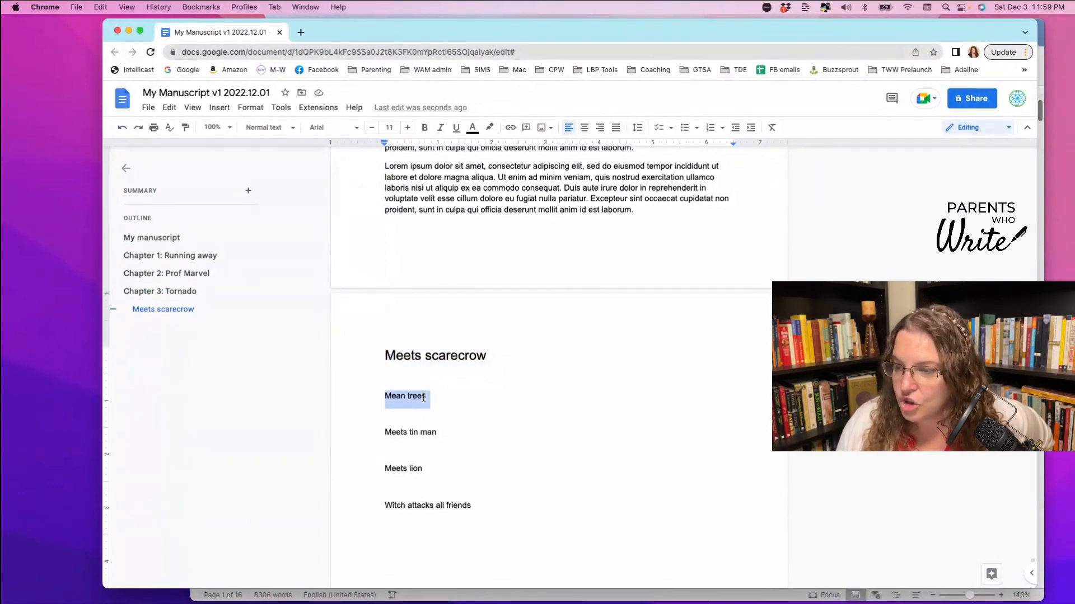
pyautogui.click(262, 127)
pyautogui.click(292, 314)
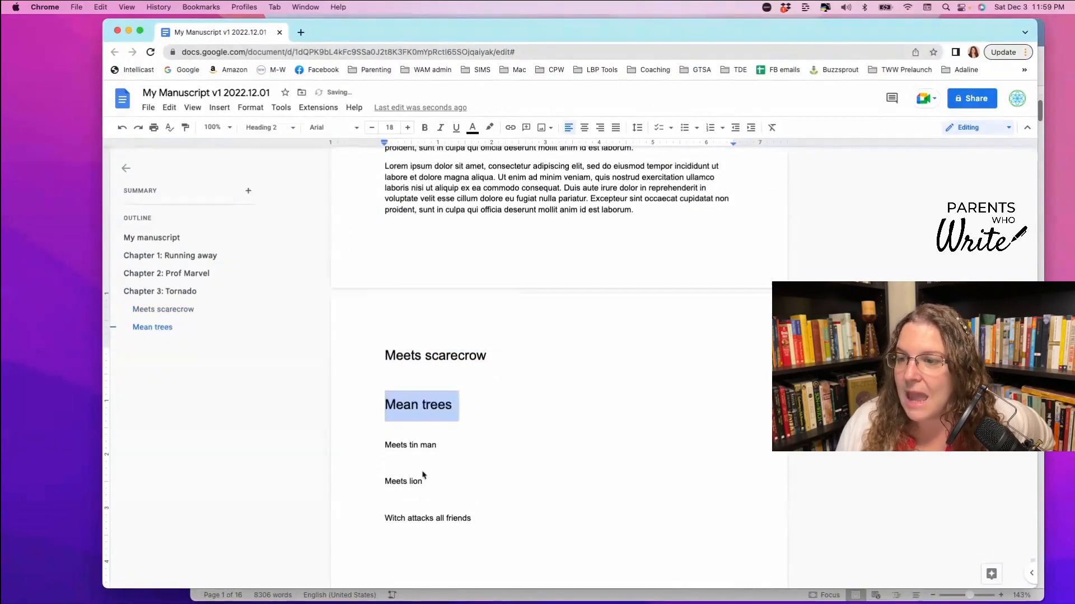
pyautogui.tripleClick(421, 448)
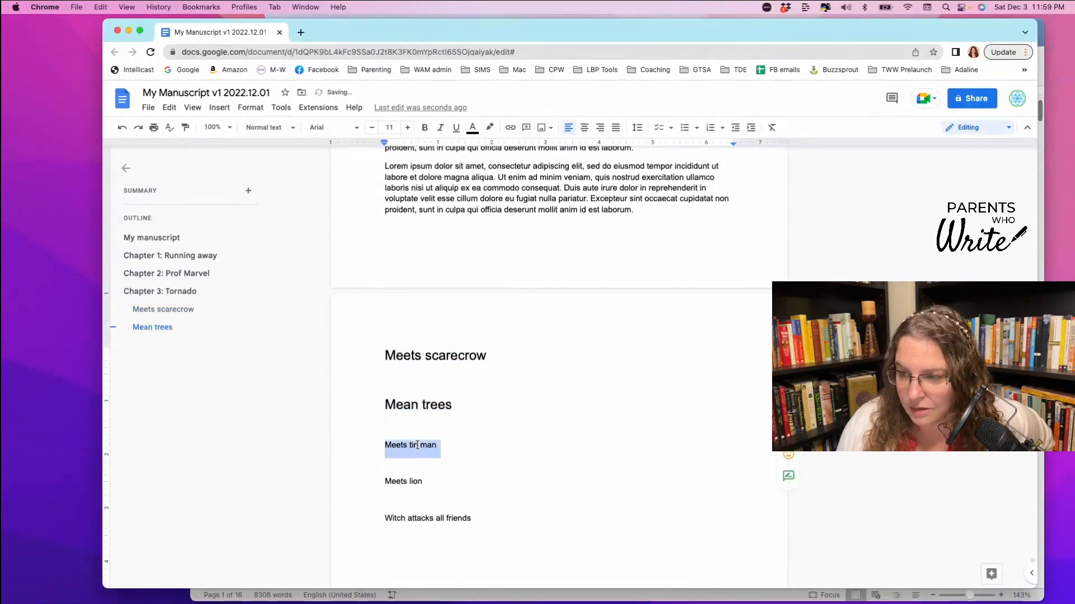
pyautogui.click(289, 132)
pyautogui.click(292, 317)
# Apply the Heading 2 style to the "Meets lion" and "Witch attacks all friends" lines
pyautogui.doubleClick(403, 494)
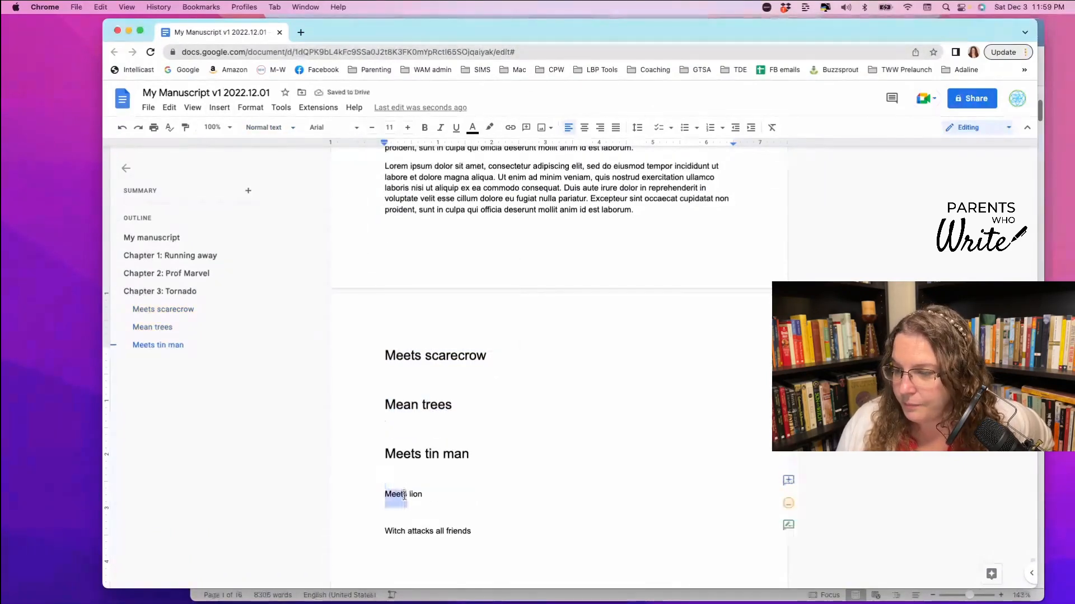
pyautogui.tripleClick(403, 494)
pyautogui.click(263, 127)
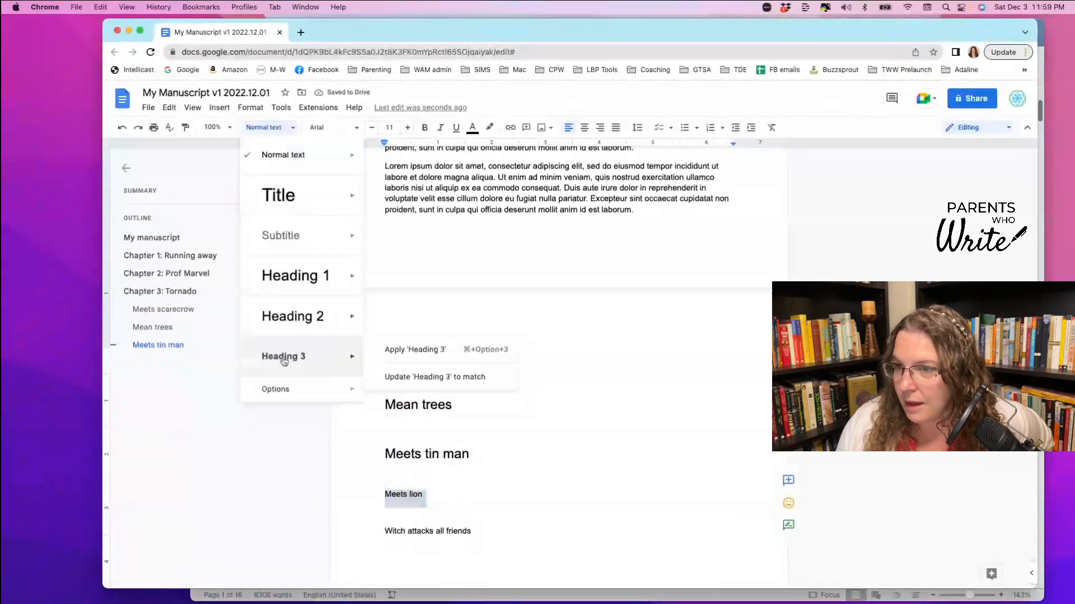
pyautogui.click(291, 314)
pyautogui.tripleClick(451, 551)
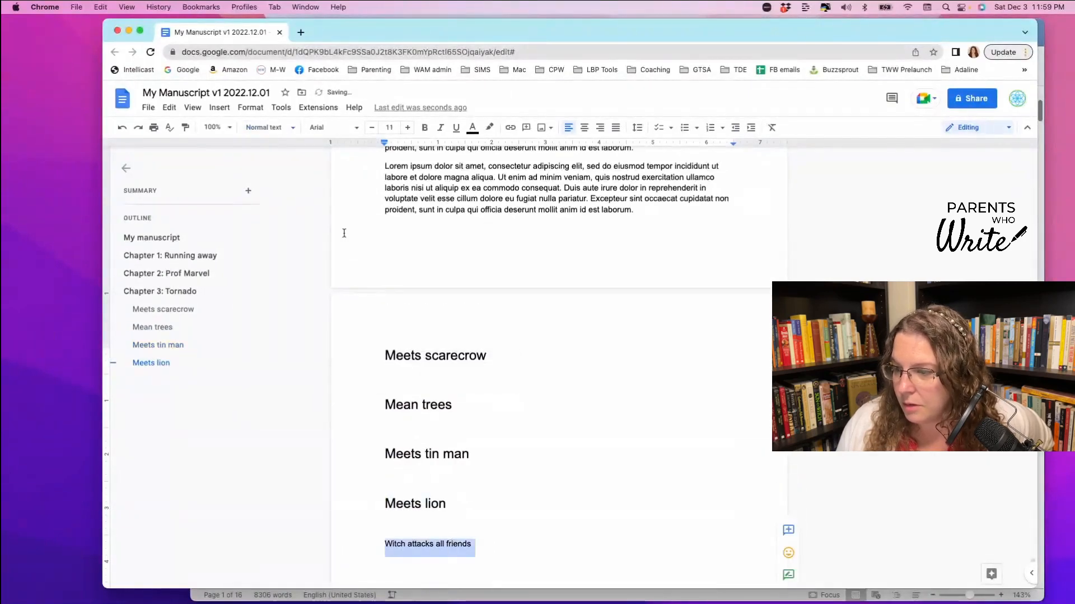
pyautogui.click(273, 128)
pyautogui.click(294, 314)
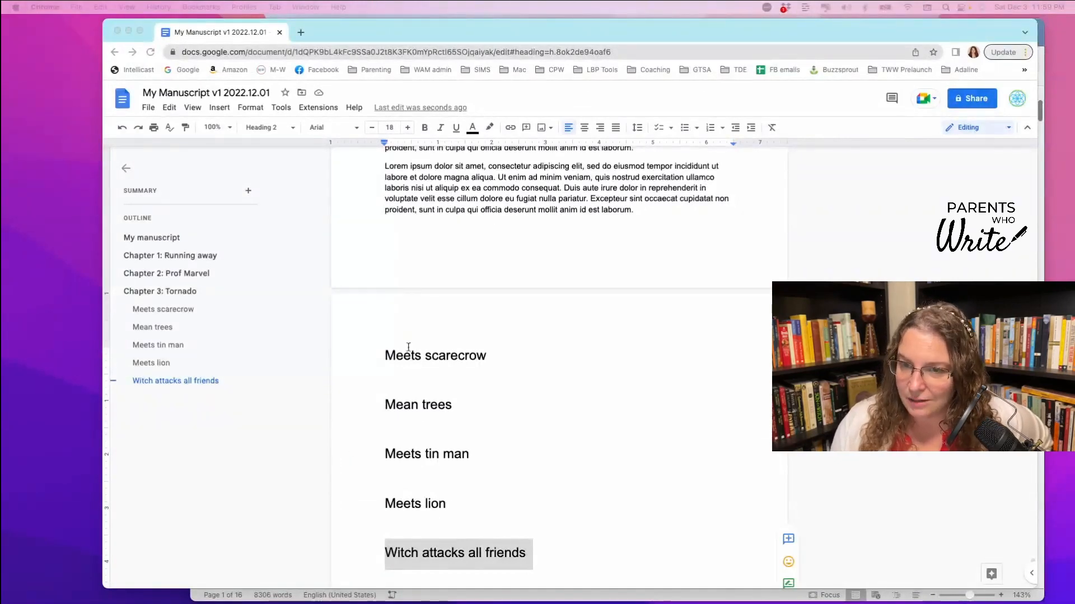
# Insert a "Chapter 4: Scarcrow" line after the paragraph preceding "Meets scarecrow" and give it the Heading 1 style
pyautogui.click(446, 239)
pyautogui.click(648, 218)
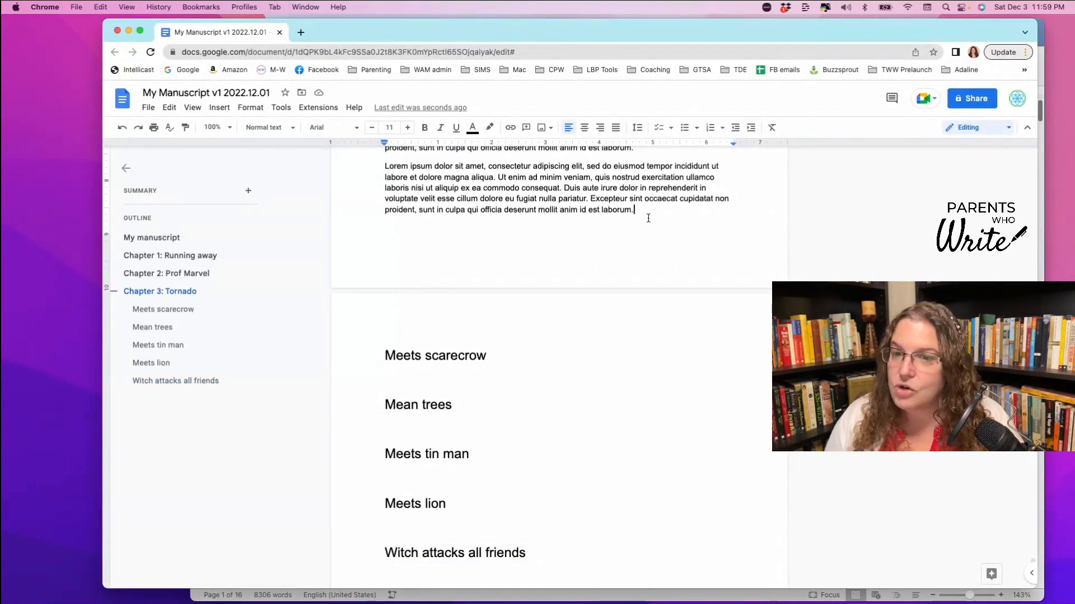
pyautogui.press('Return')
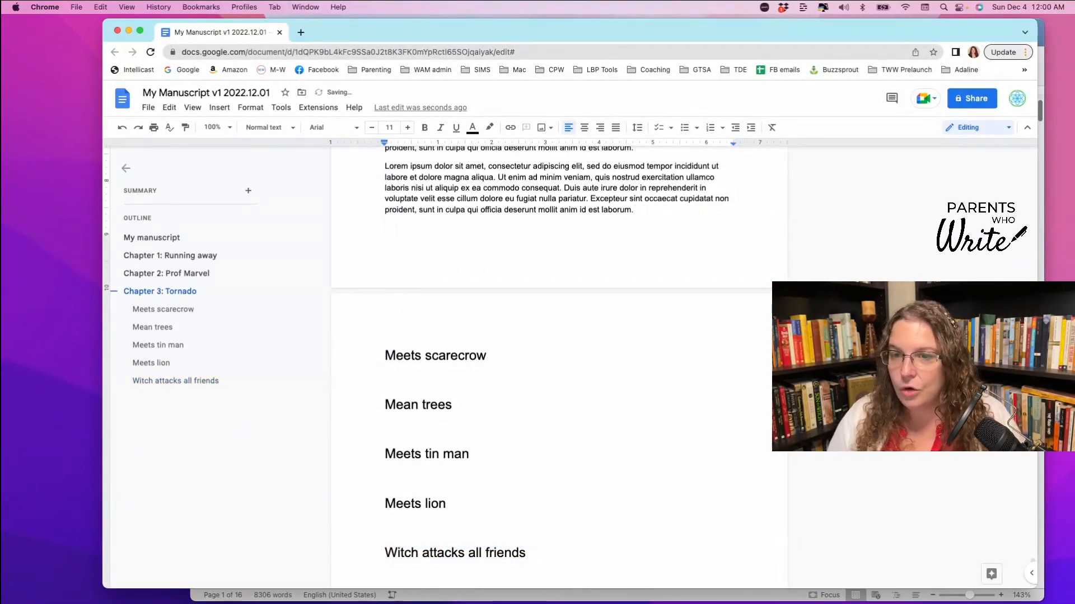
pyautogui.write('Chap')
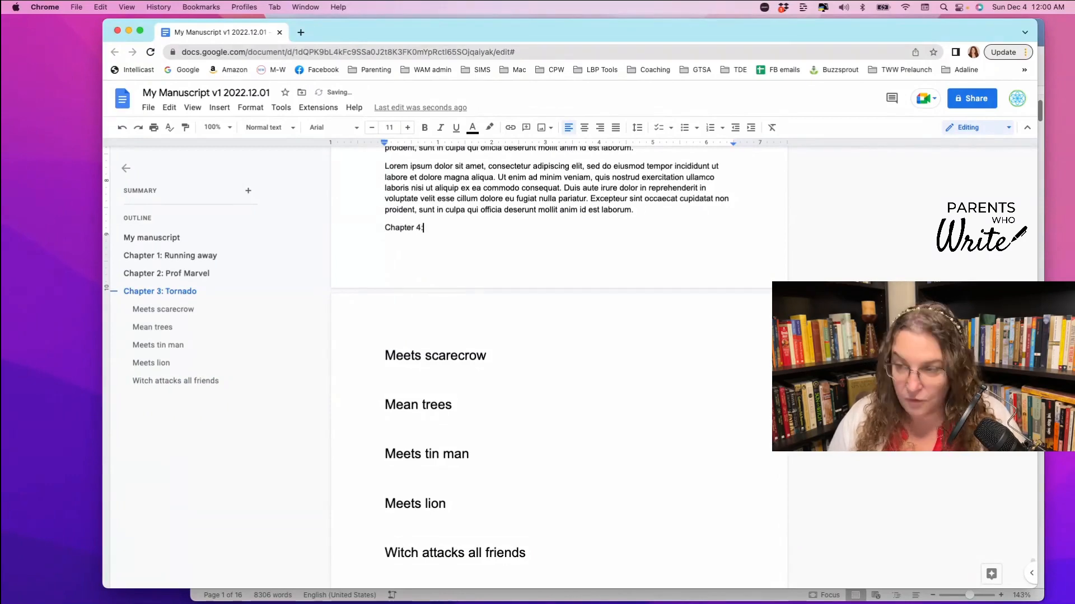
pyautogui.write('ter 4: ')
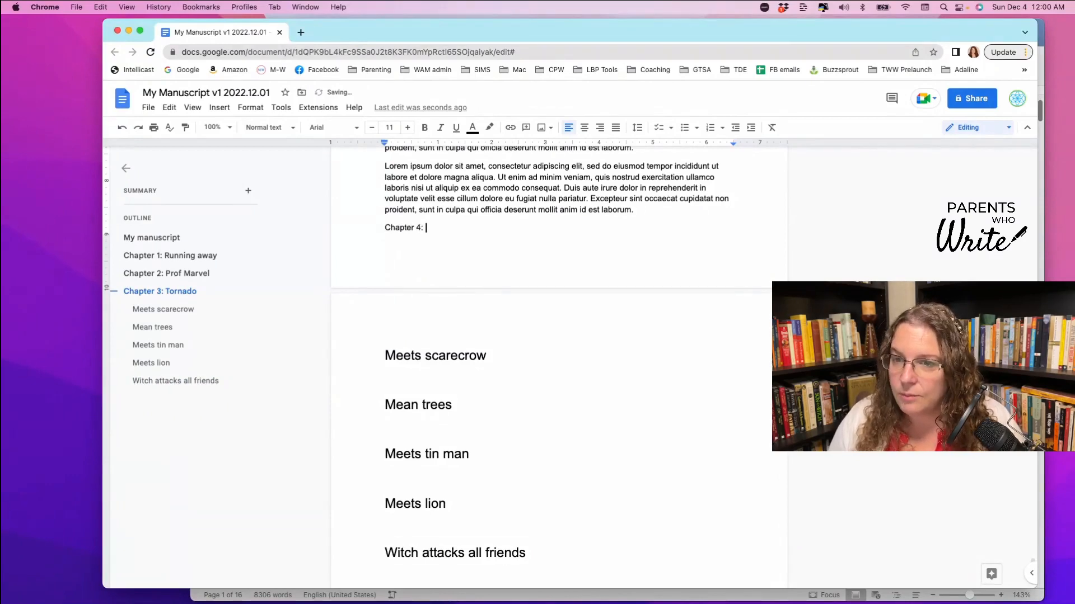
pyautogui.write('Scar')
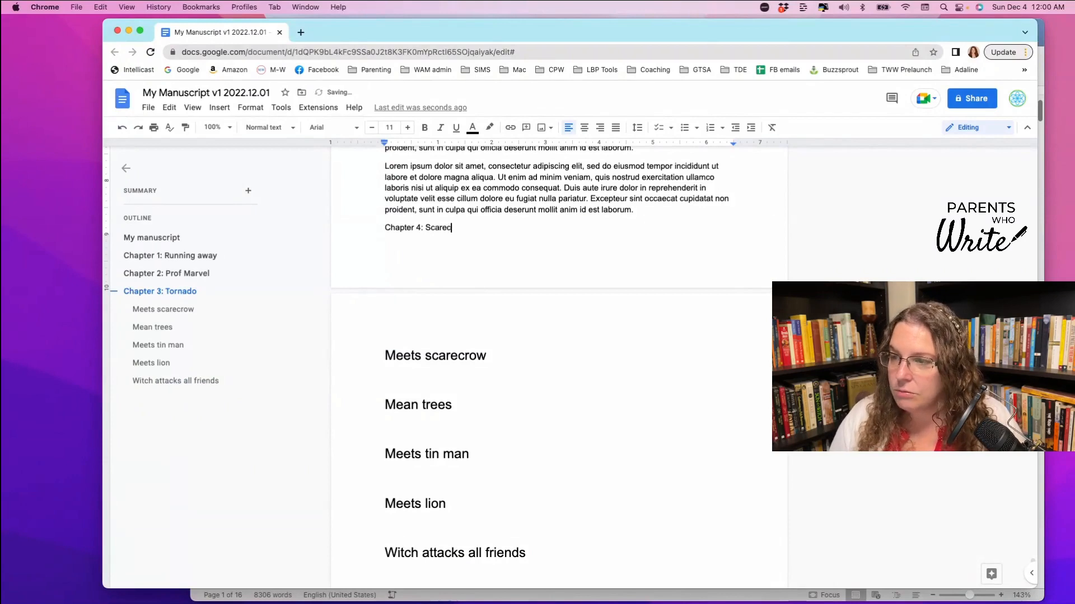
pyautogui.write('crow')
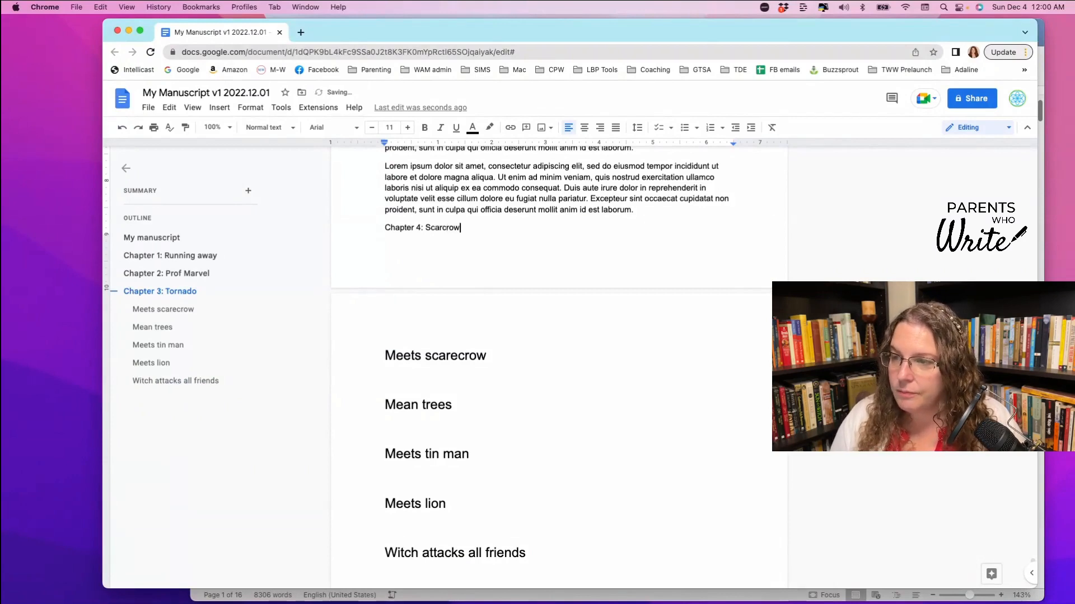
pyautogui.click(267, 128)
pyautogui.click(295, 276)
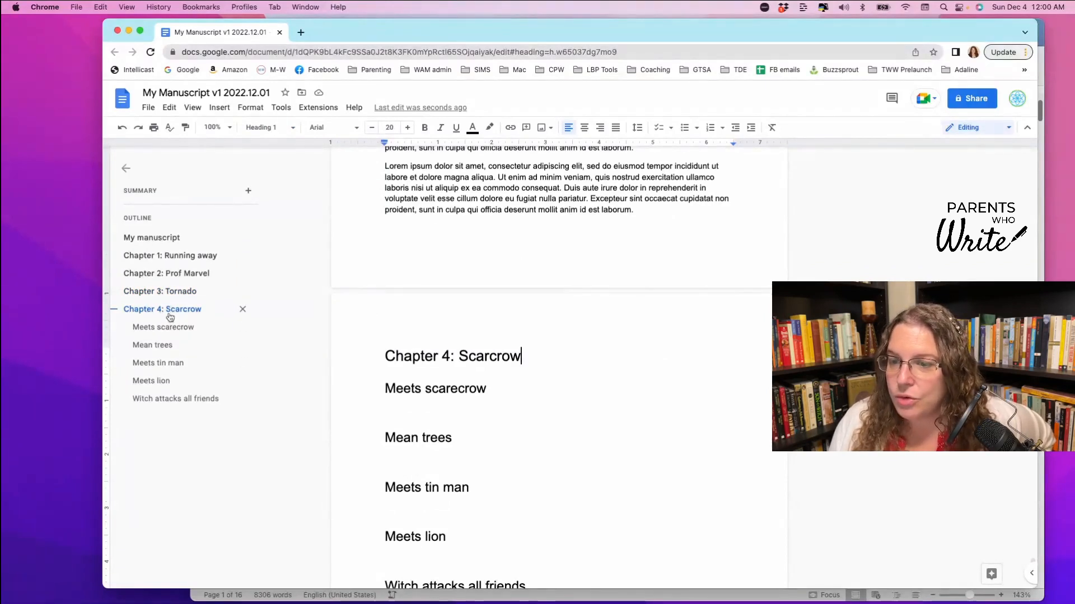
# Jump to the "Meets tin man" scene through the document outline and return to the Chapter 4 scene list
pyautogui.click(151, 370)
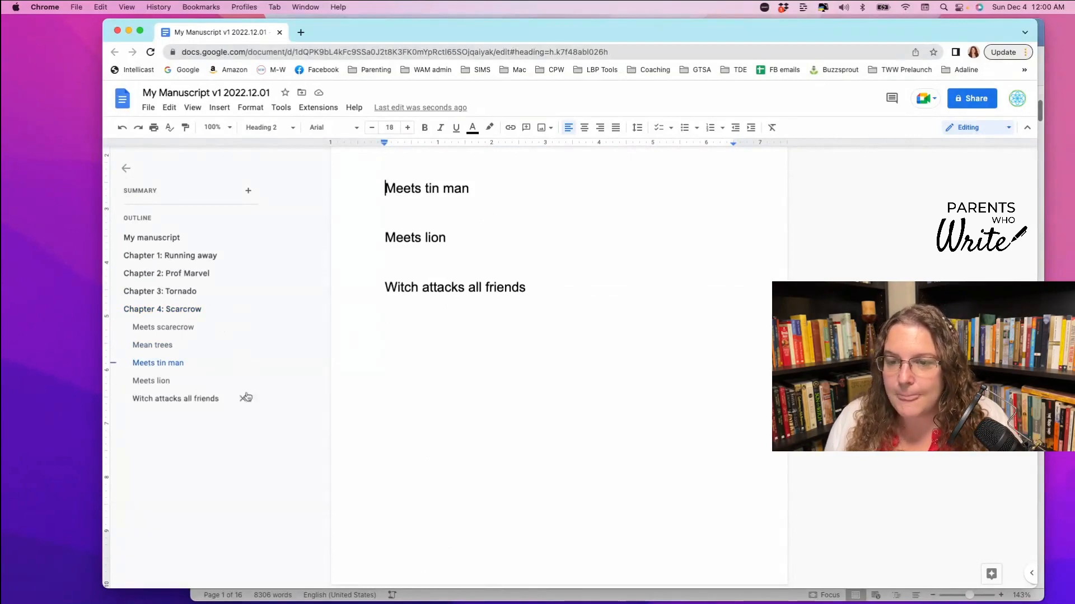
pyautogui.scroll(5, 444, 352)
pyautogui.scroll(-3, 445, 371)
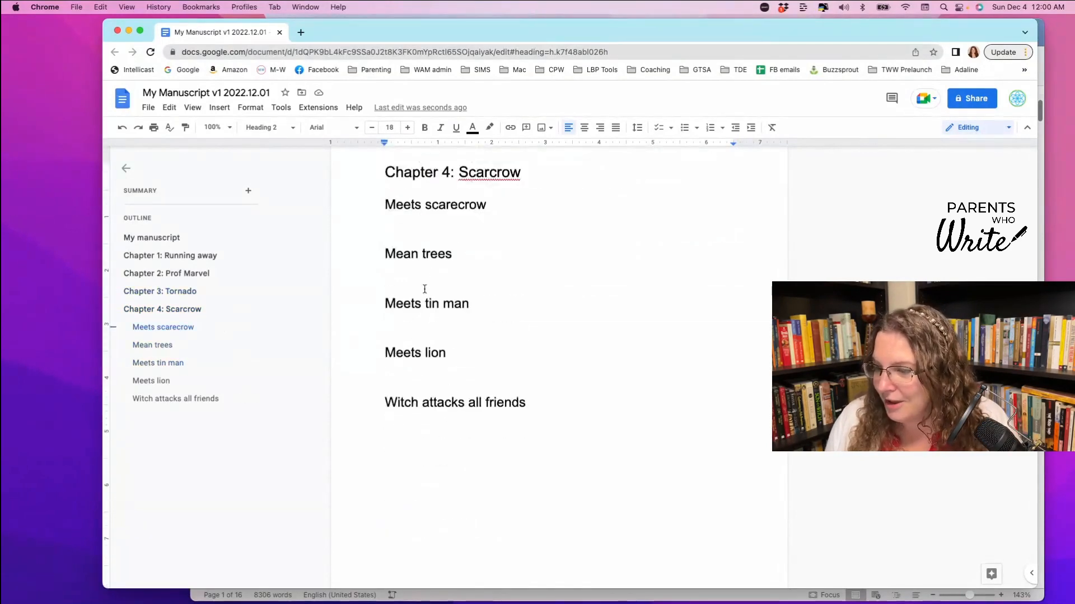
# Insert an "Unidentified chapters" line after the "Mean trees" scene and give it the Heading 1 style
pyautogui.click(425, 291)
pyautogui.press('Return')
pyautogui.write('Unidentified chapters')
pyautogui.click(269, 127)
pyautogui.moveTo(307, 365)
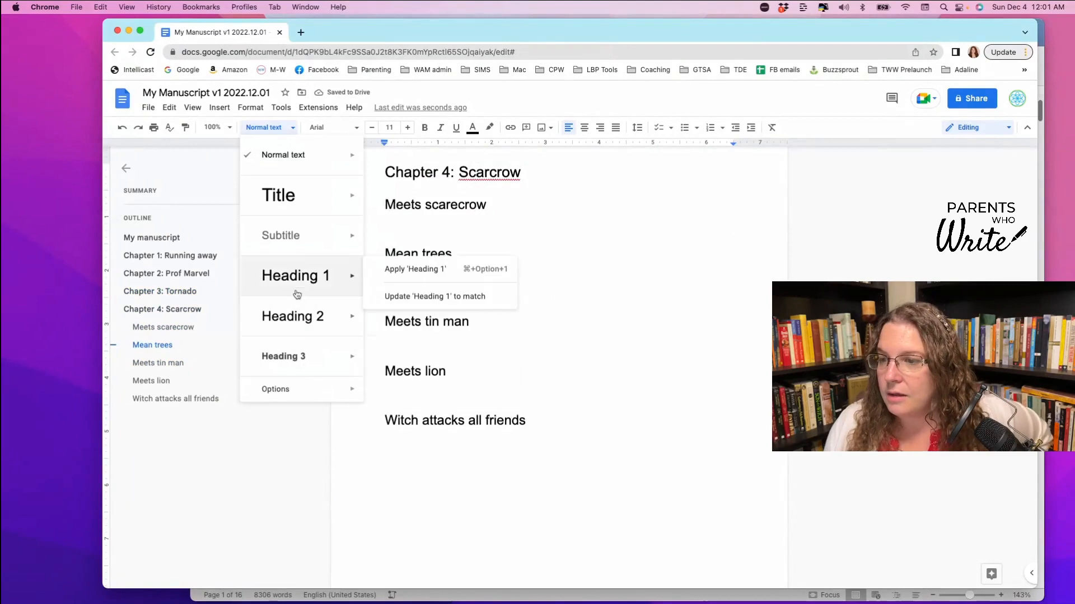
pyautogui.click(296, 277)
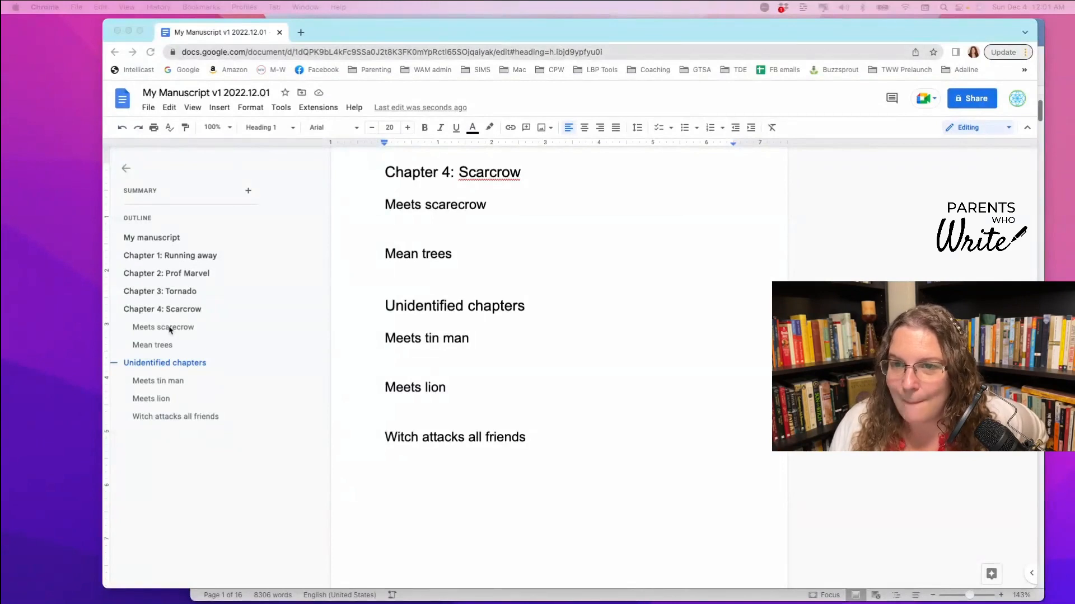
# Mark the "Meets tin man" scene under "Unidentified chapters" with a leading "**"
pyautogui.click(173, 419)
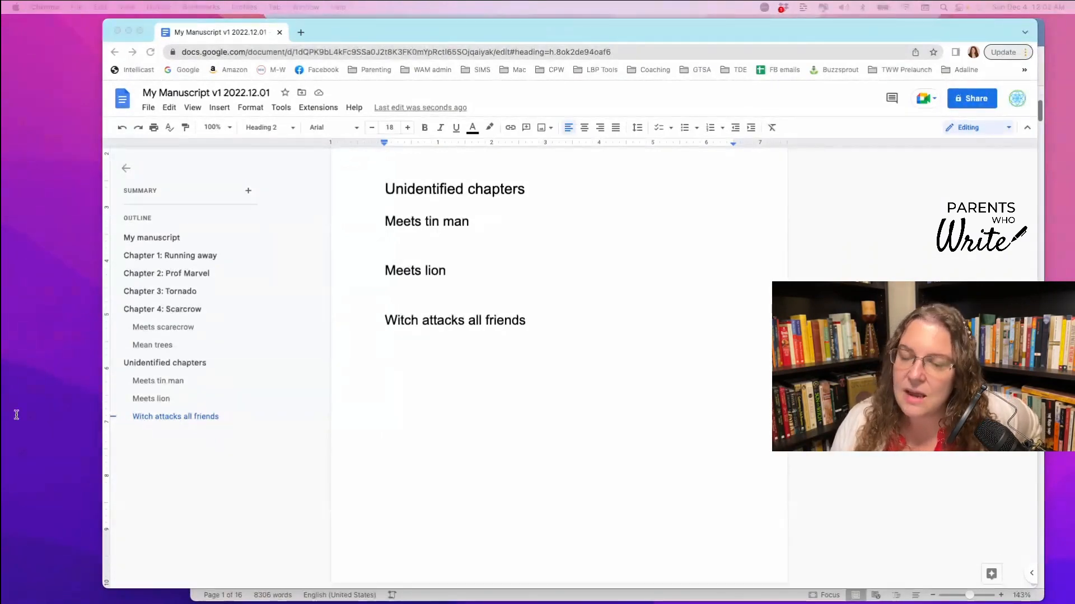
pyautogui.click(384, 223)
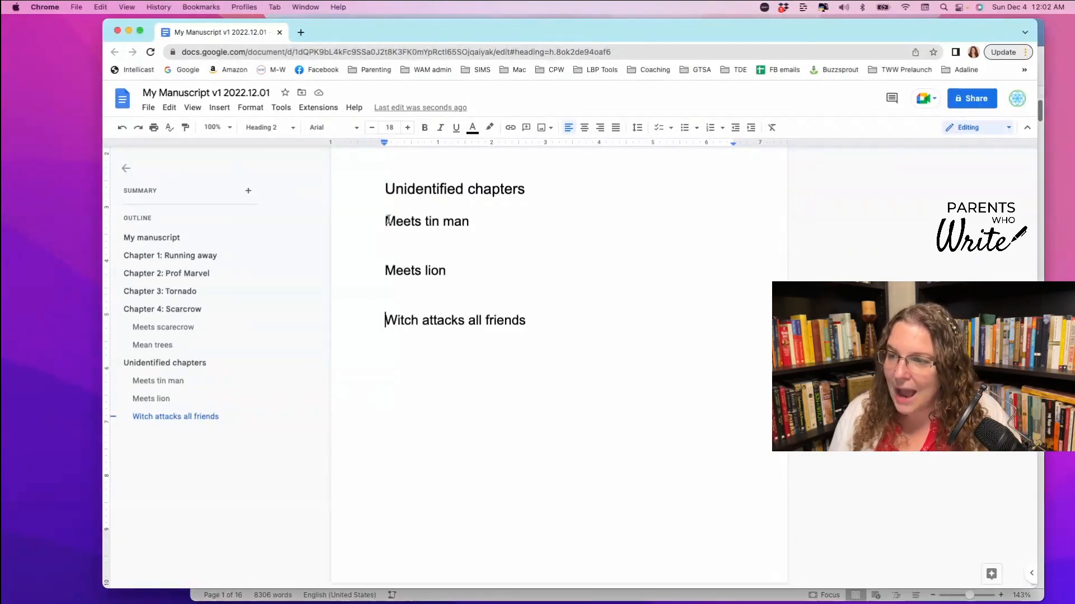
pyautogui.click(386, 221)
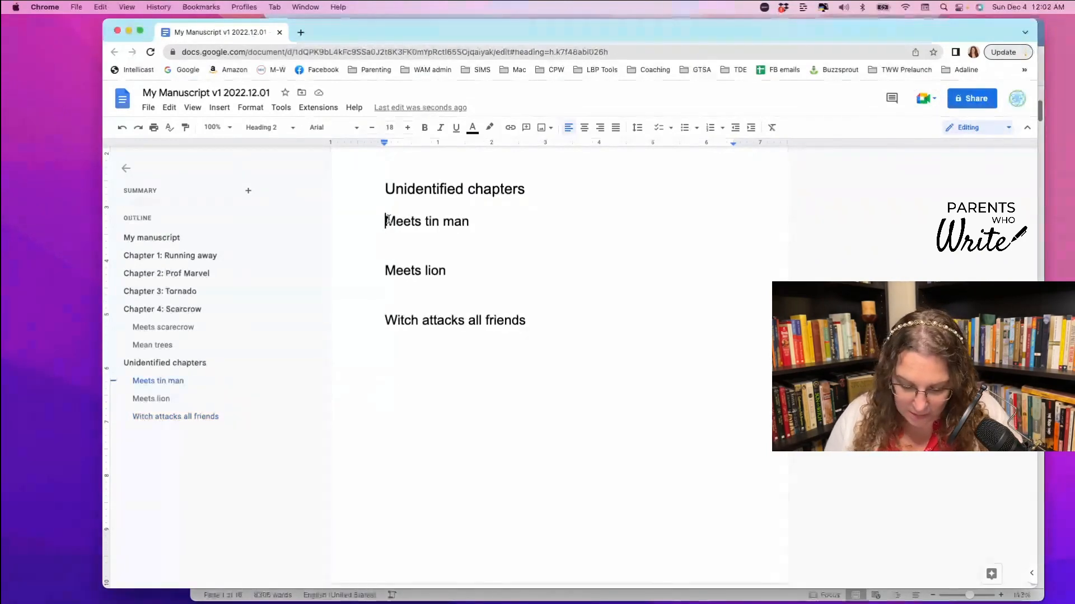
pyautogui.write('**')
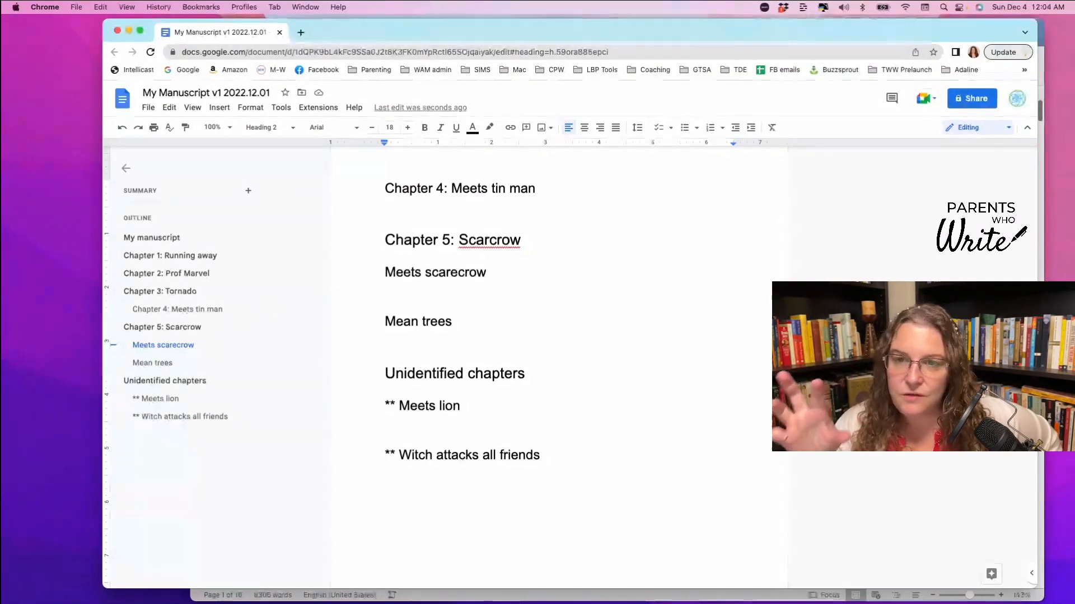
# Format the "My manuscript" title line in Times New Roman at size 12
pyautogui.click(151, 237)
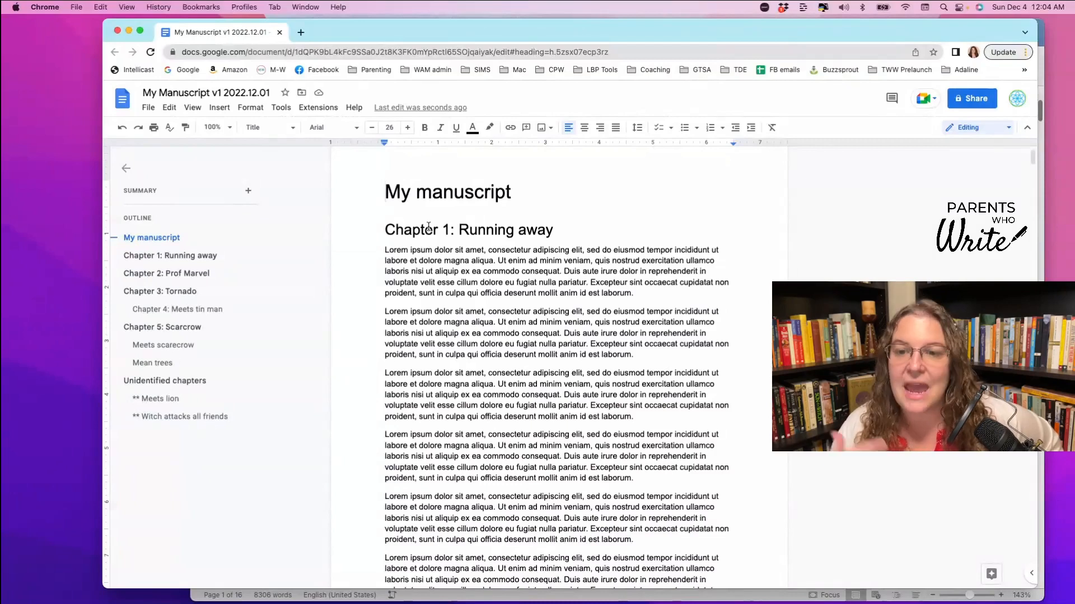
pyautogui.moveTo(509, 216); pyautogui.dragTo(363, 191)
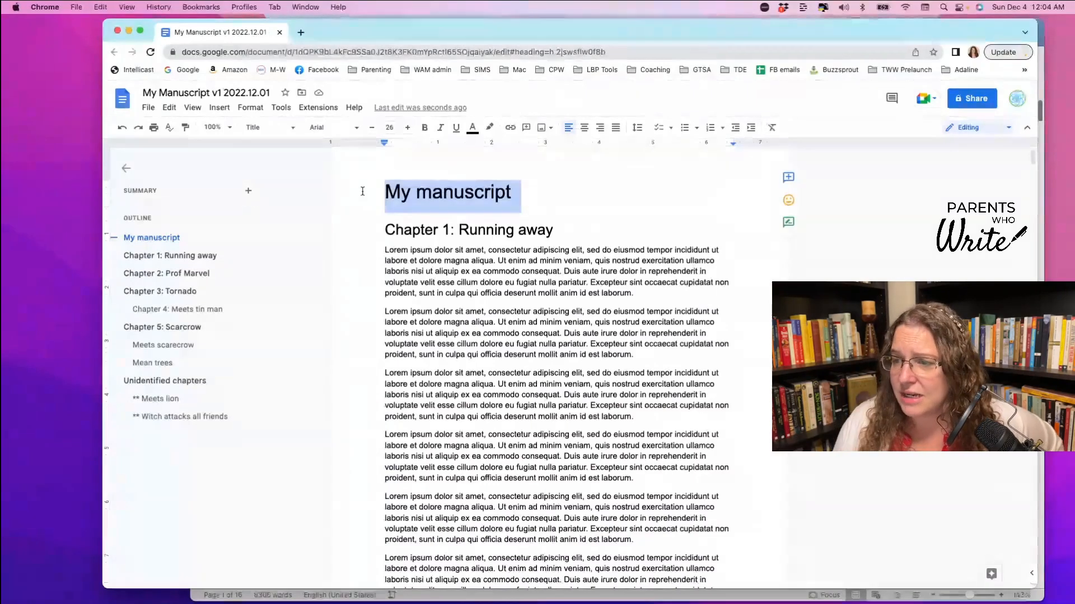
pyautogui.click(359, 128)
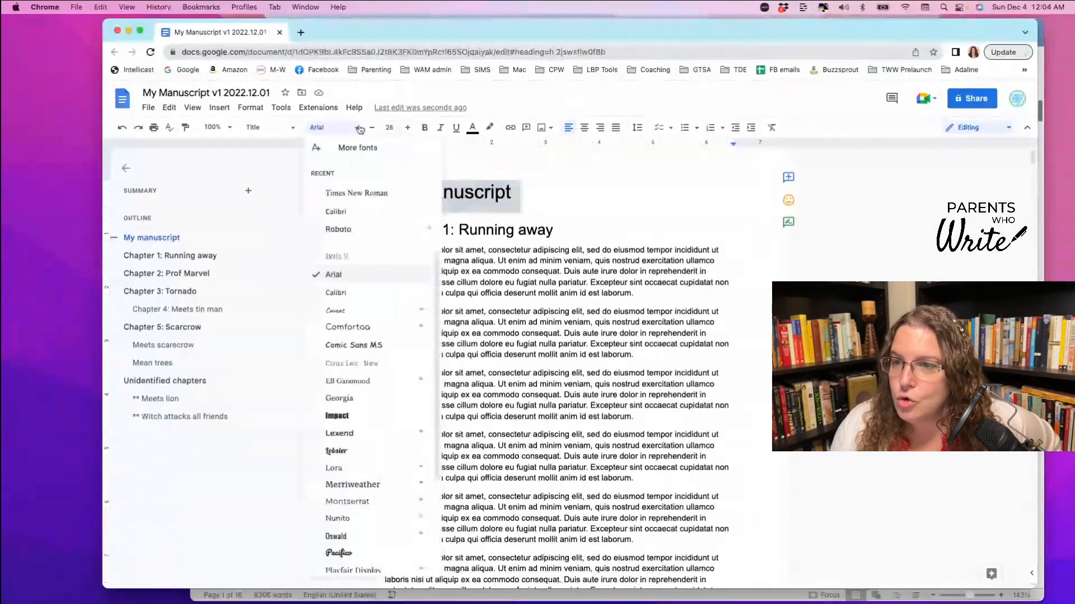
pyautogui.click(364, 192)
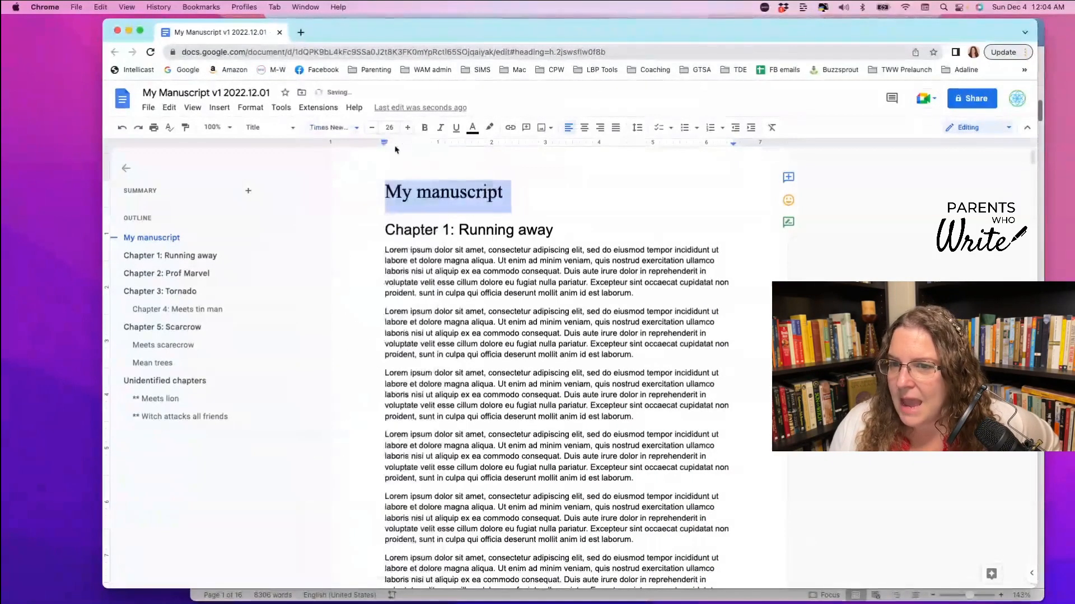
pyautogui.click(389, 128)
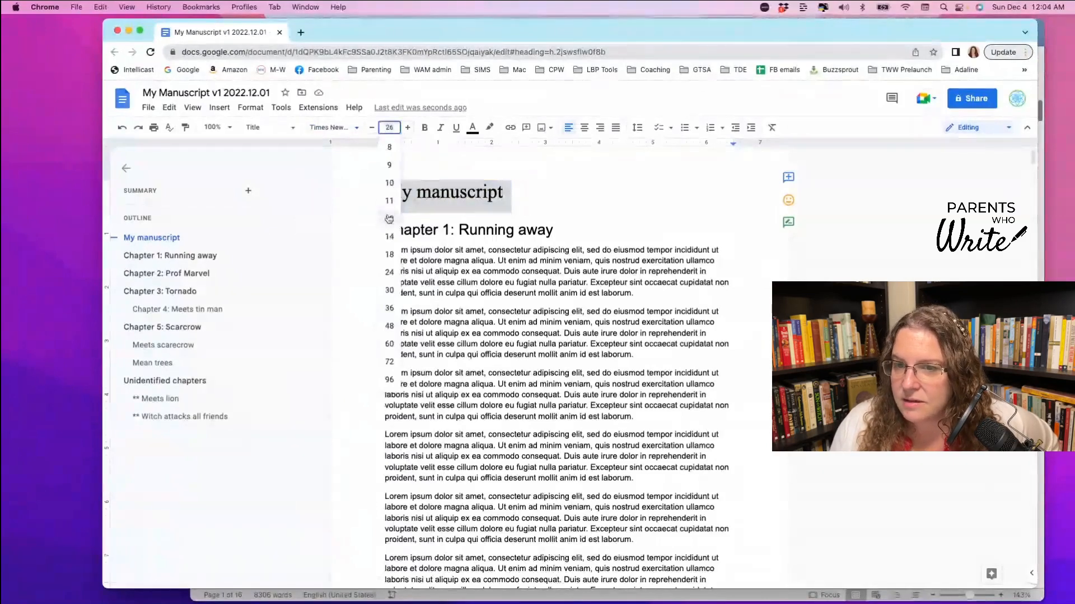
pyautogui.click(389, 219)
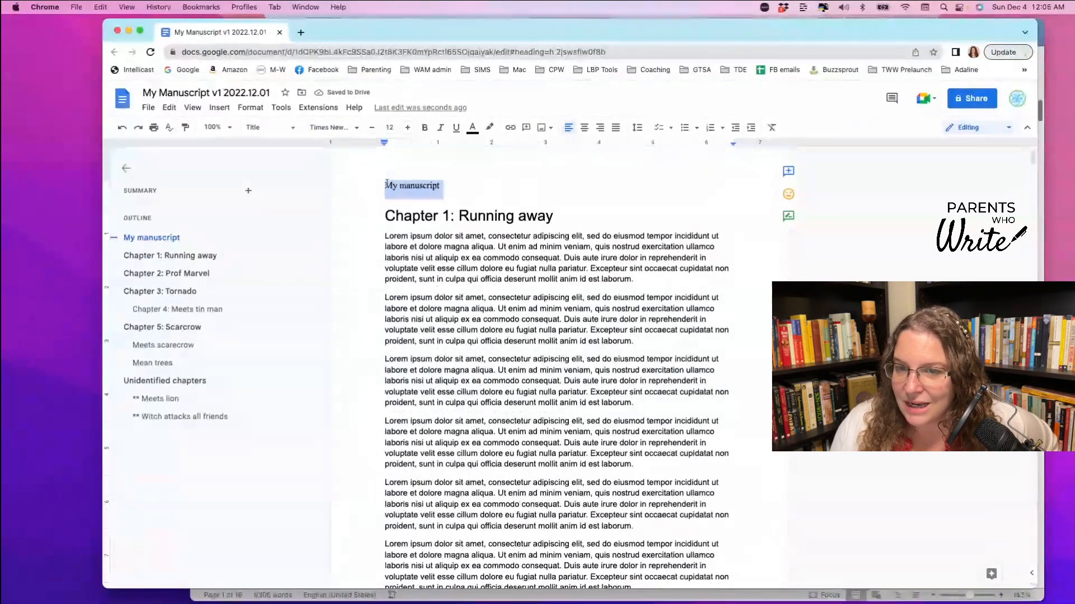
# Update the Title style to match the formatted "My manuscript" line and check its preview among the styles
pyautogui.click(294, 129)
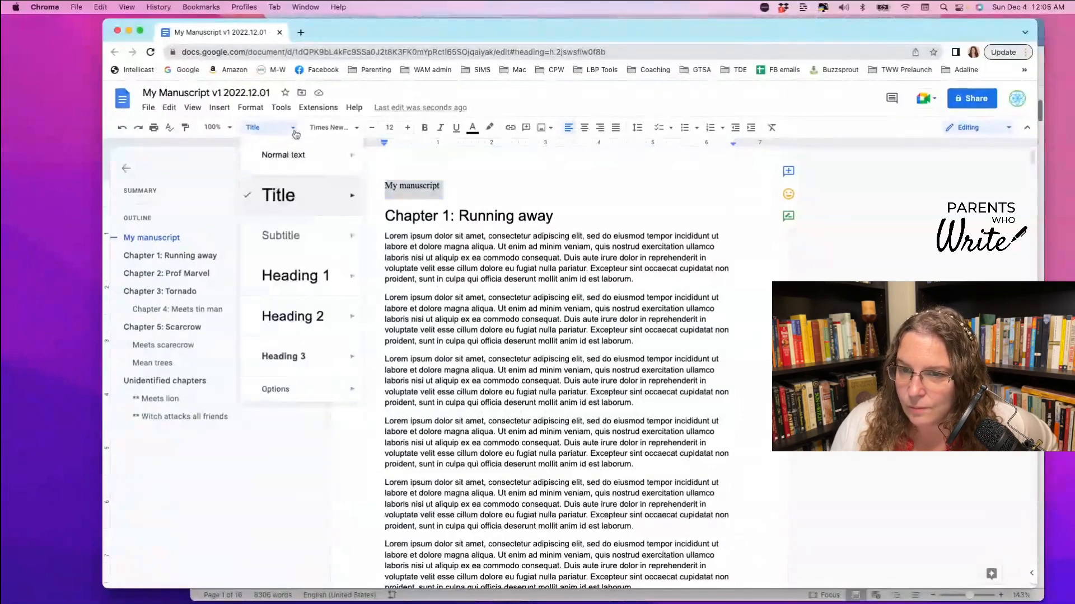
pyautogui.moveTo(297, 201)
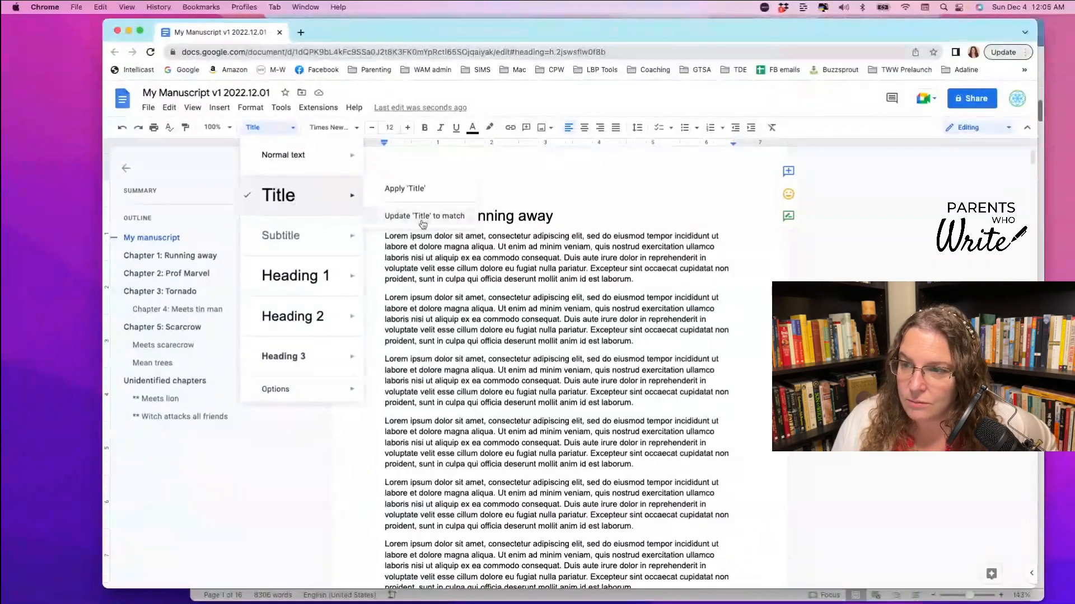
pyautogui.click(422, 216)
pyautogui.click(347, 160)
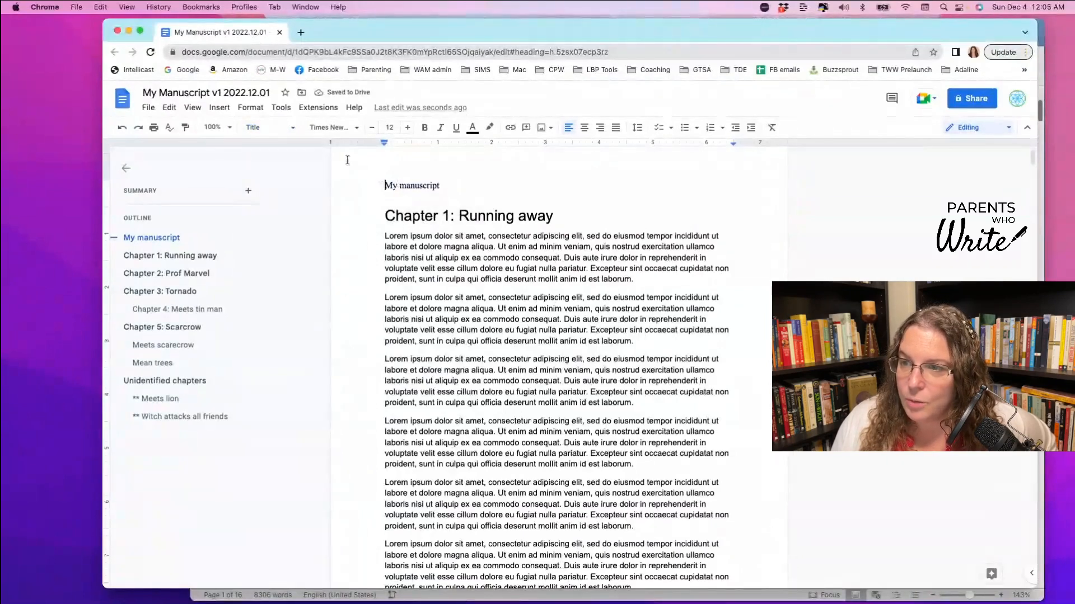
pyautogui.click(293, 133)
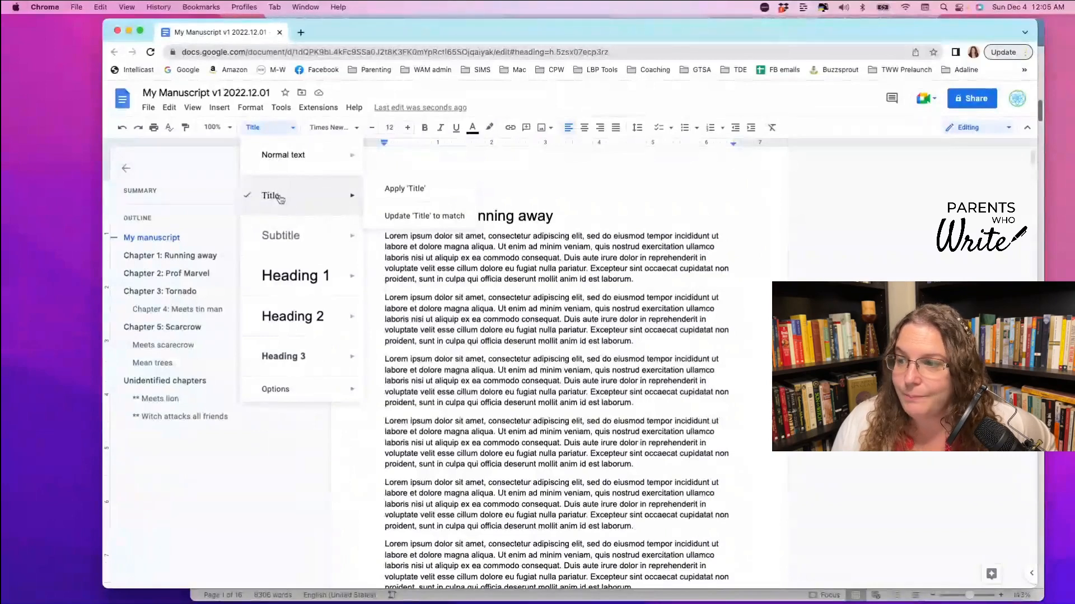
# Format the "Chapter 1: Running away" heading in Times New Roman at size 12
pyautogui.click(170, 256)
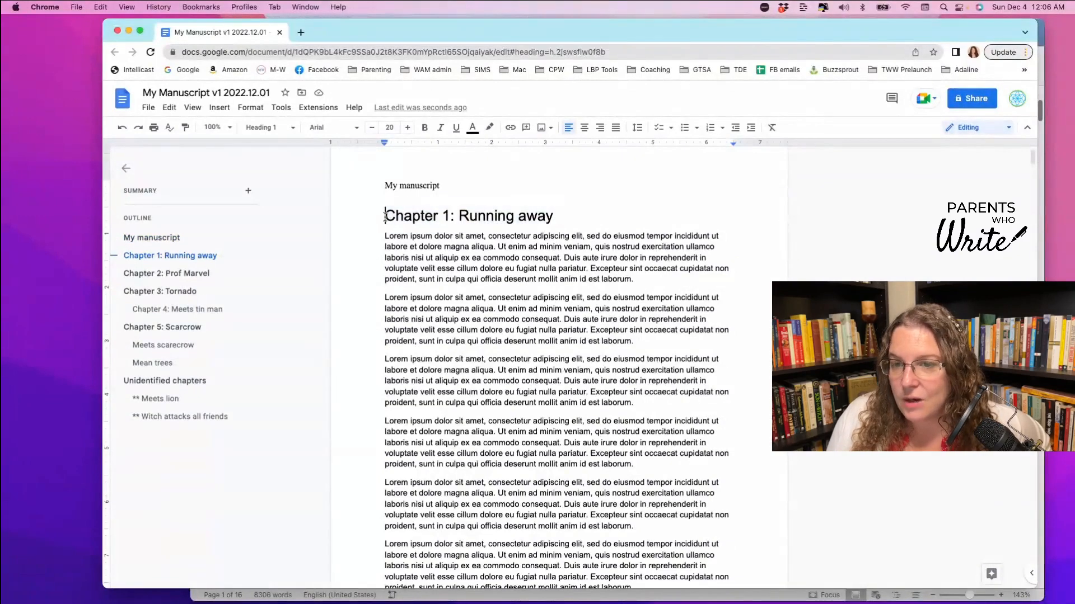
pyautogui.tripleClick(385, 217)
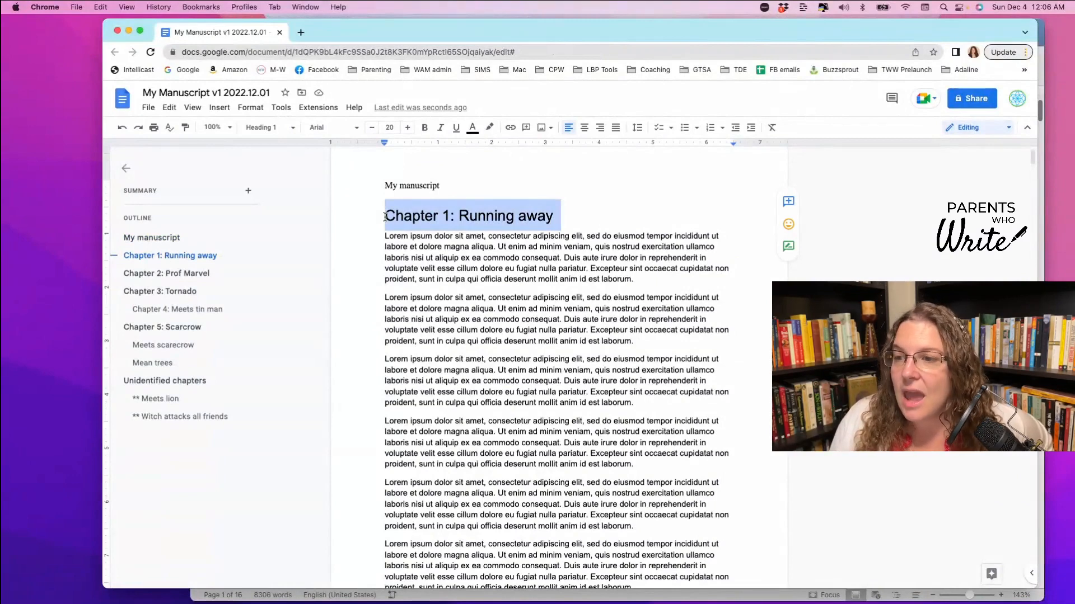
pyautogui.click(359, 132)
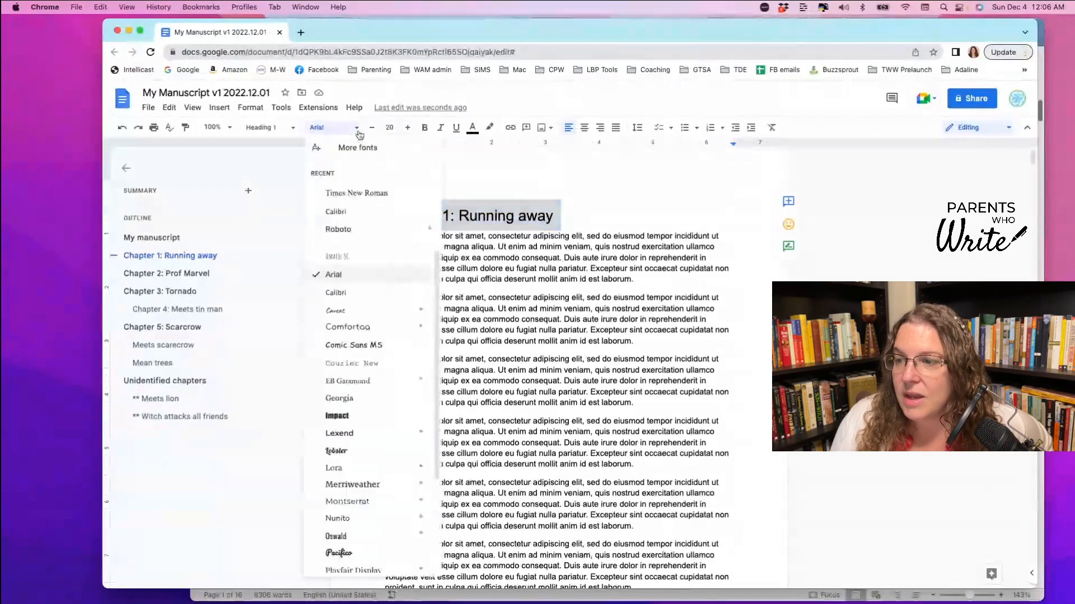
pyautogui.click(369, 193)
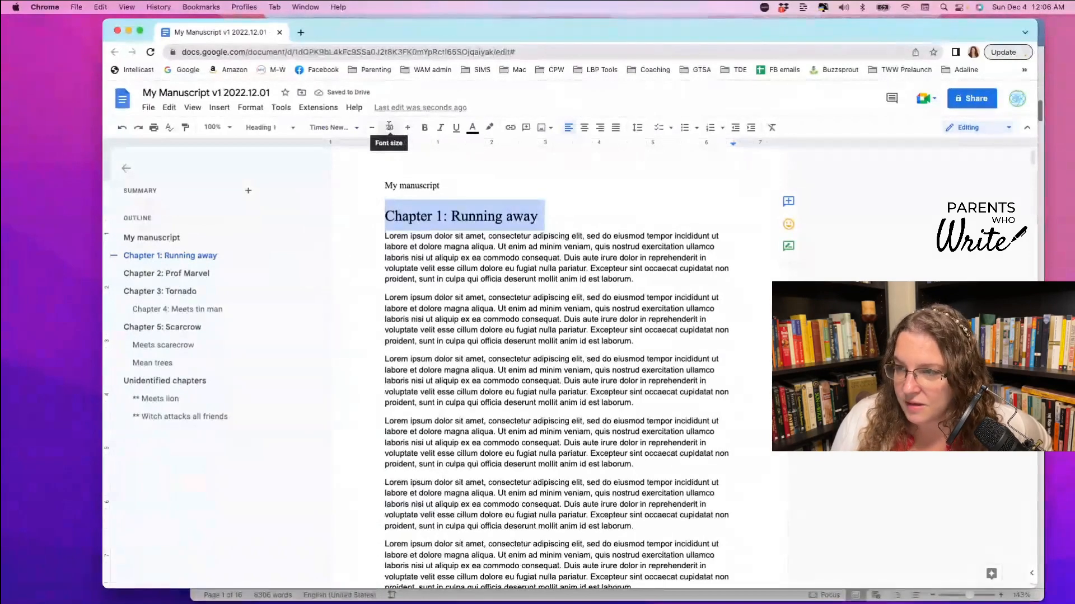
pyautogui.click(389, 127)
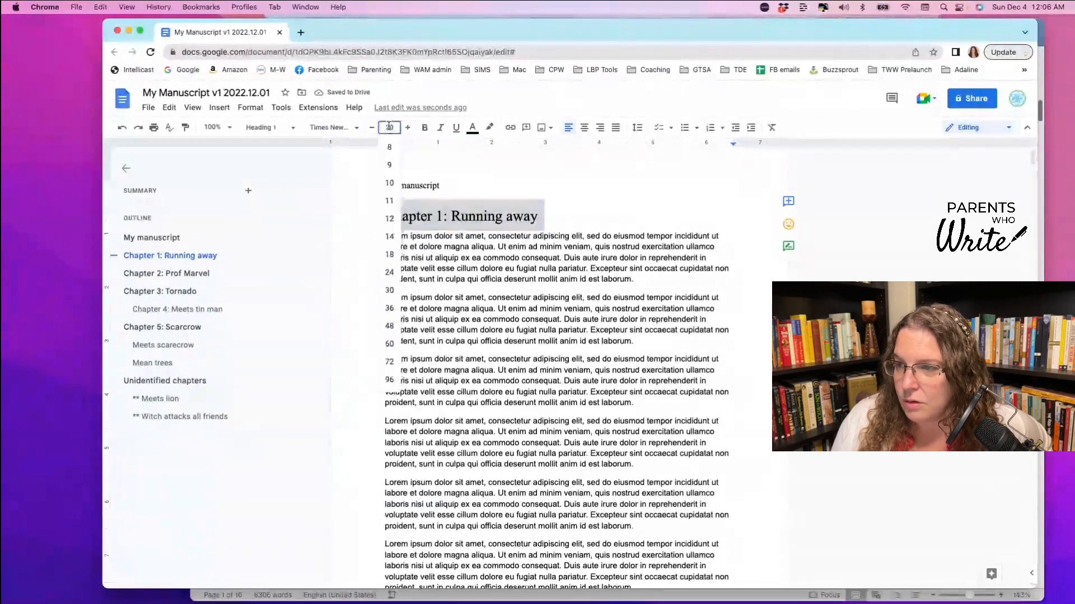
pyautogui.click(390, 219)
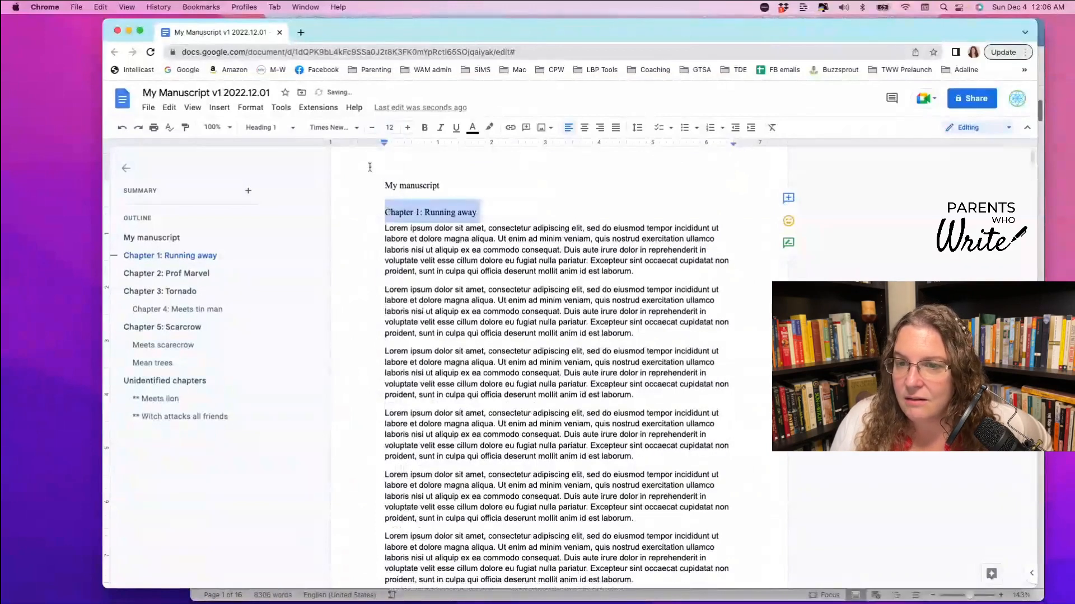
# Update the Heading 1 style to match the formatted "Chapter 1: Running away" line
pyautogui.click(292, 129)
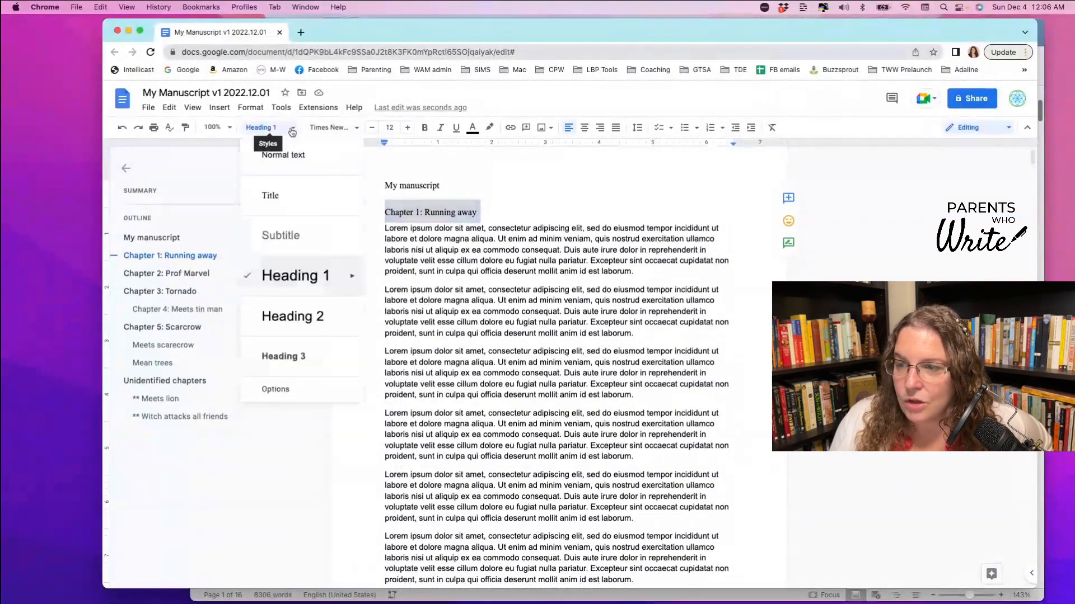
pyautogui.moveTo(295, 283)
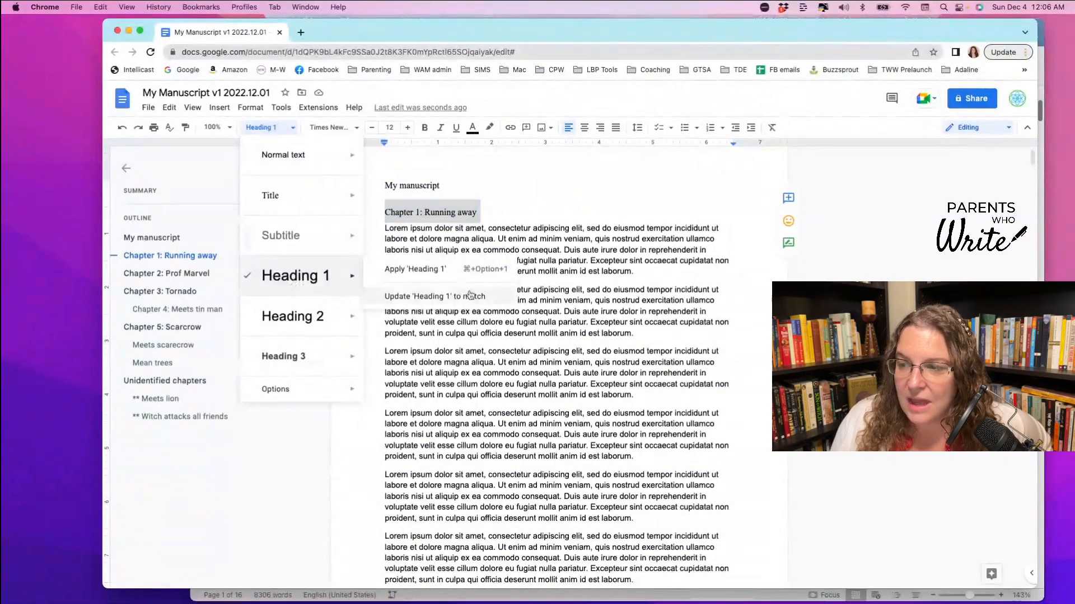
pyautogui.click(434, 297)
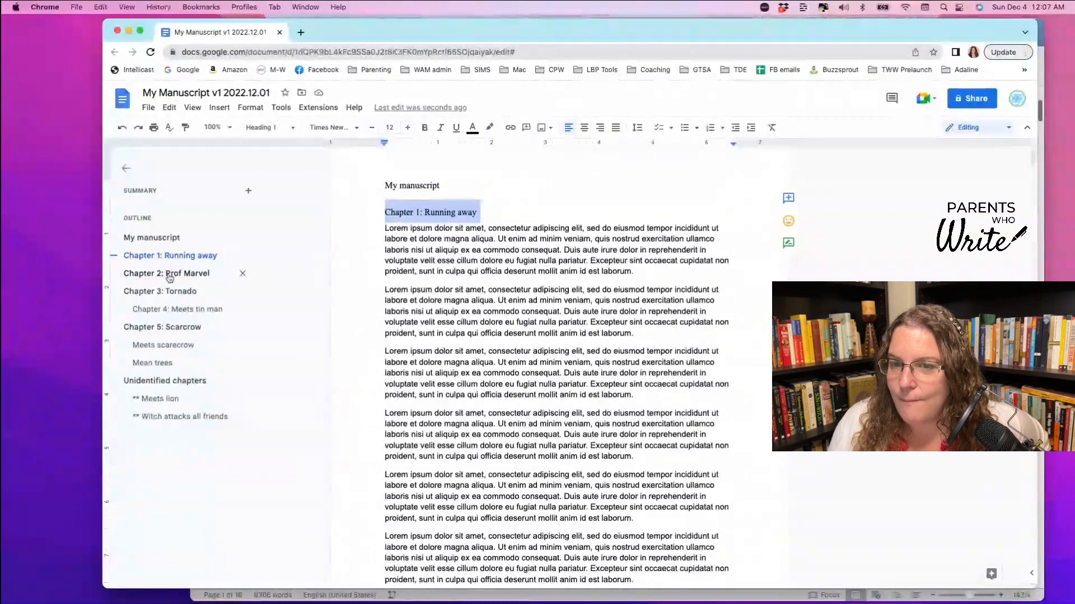
# Go through the Chapter 2, 3, 5 and 4 headings via the document outline to check their formatting
pyautogui.click(169, 276)
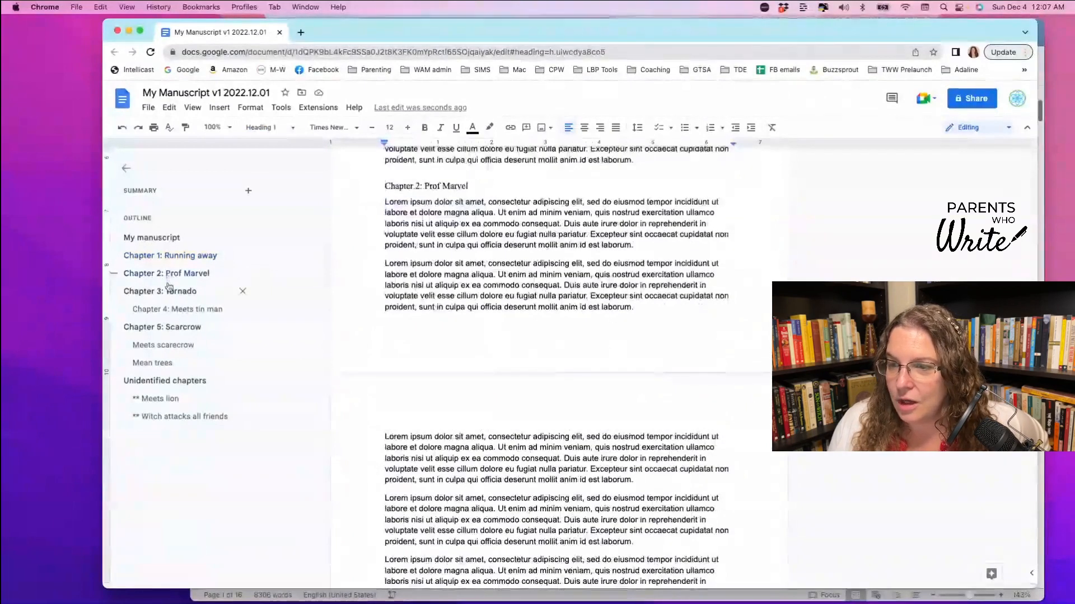
pyautogui.click(169, 296)
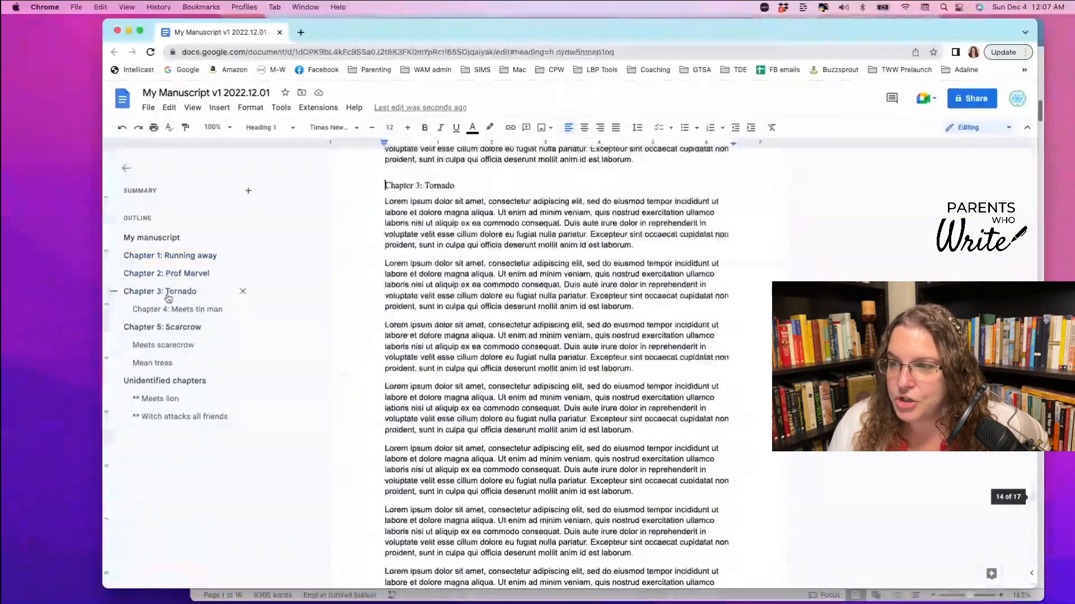
pyautogui.click(168, 329)
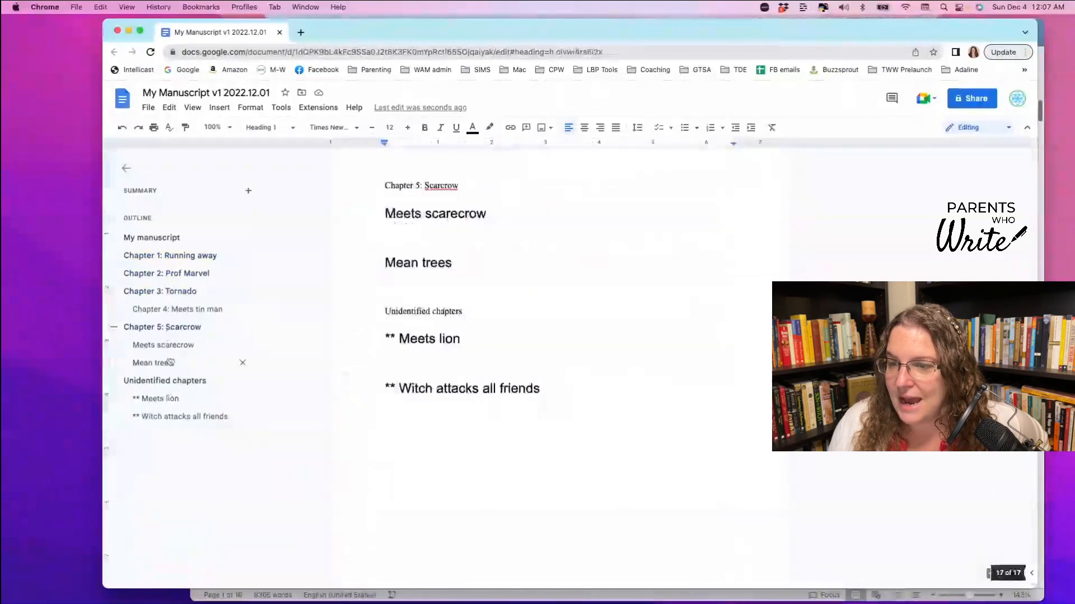
pyautogui.click(177, 309)
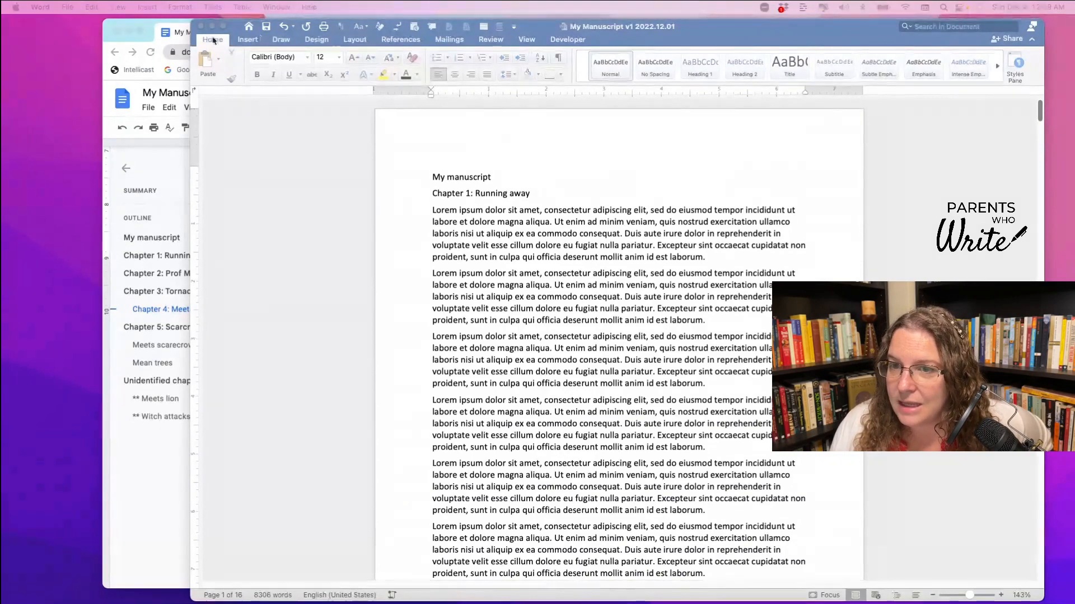
# Switch to the Word version of the manuscript and apply the Heading 1 style to the "Chapter 1: Running away" line
pyautogui.click(193, 53)
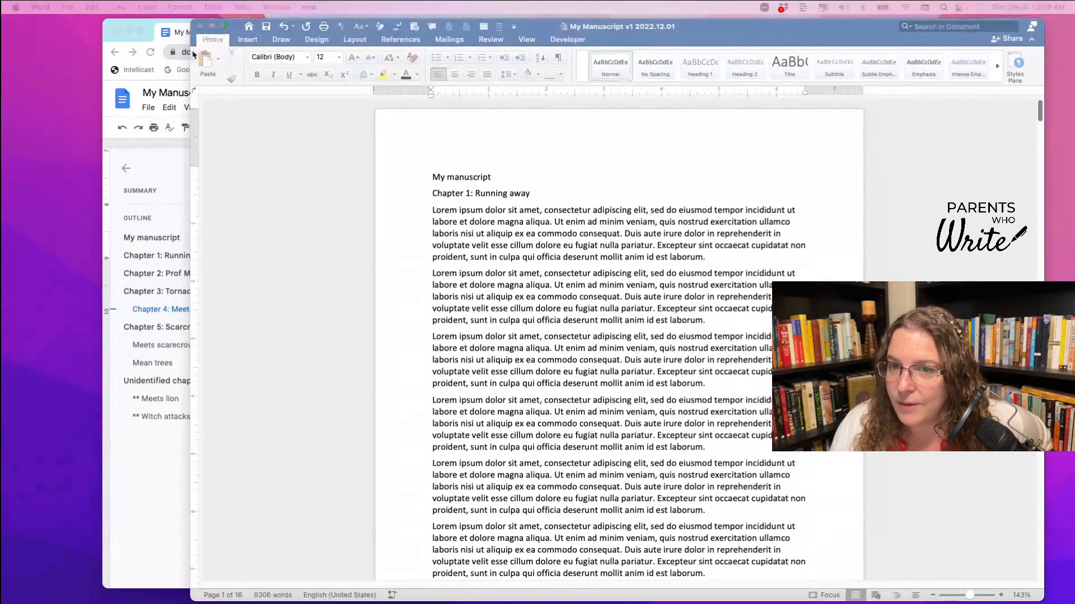
pyautogui.click(222, 39)
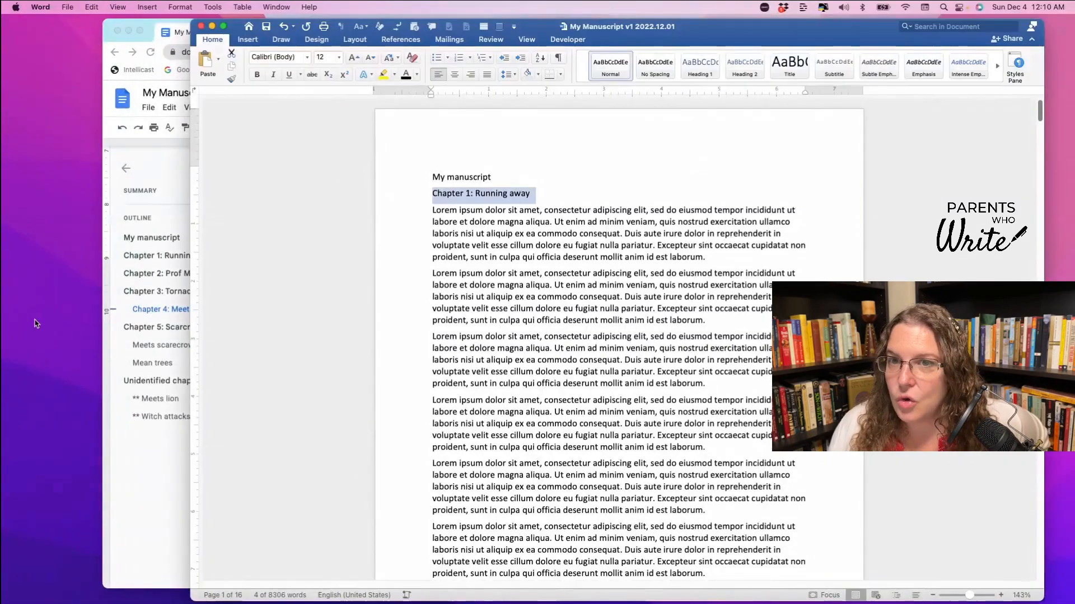
pyautogui.click(429, 192)
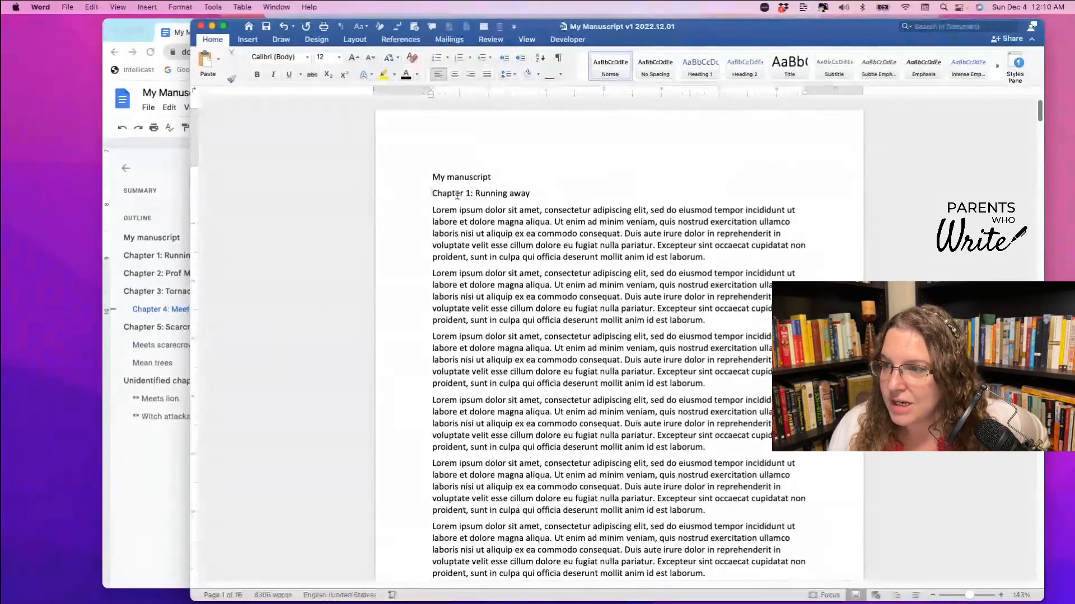
pyautogui.tripleClick(458, 195)
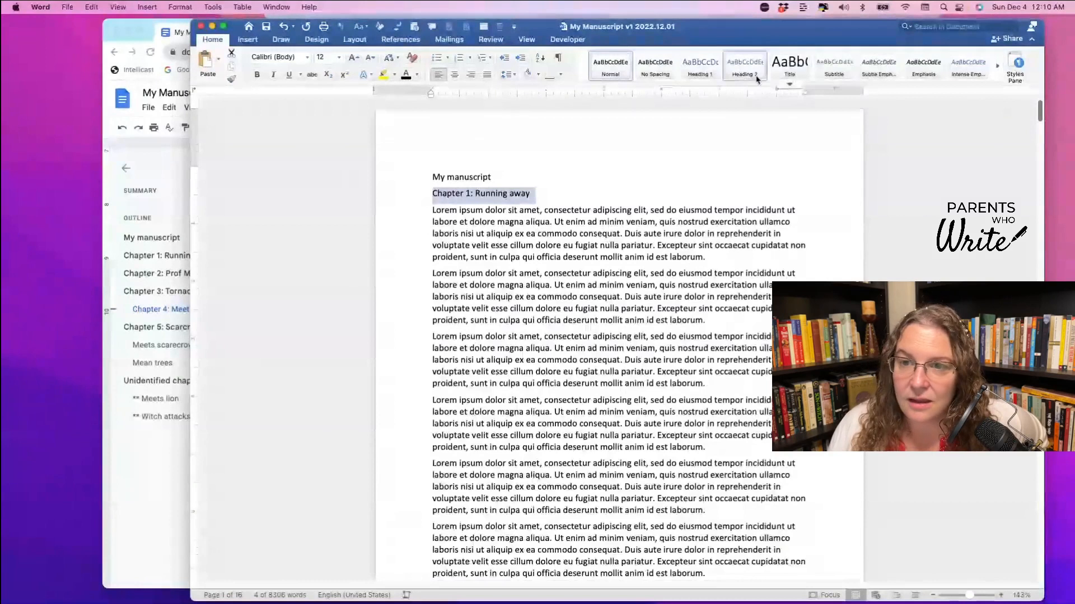
pyautogui.click(704, 74)
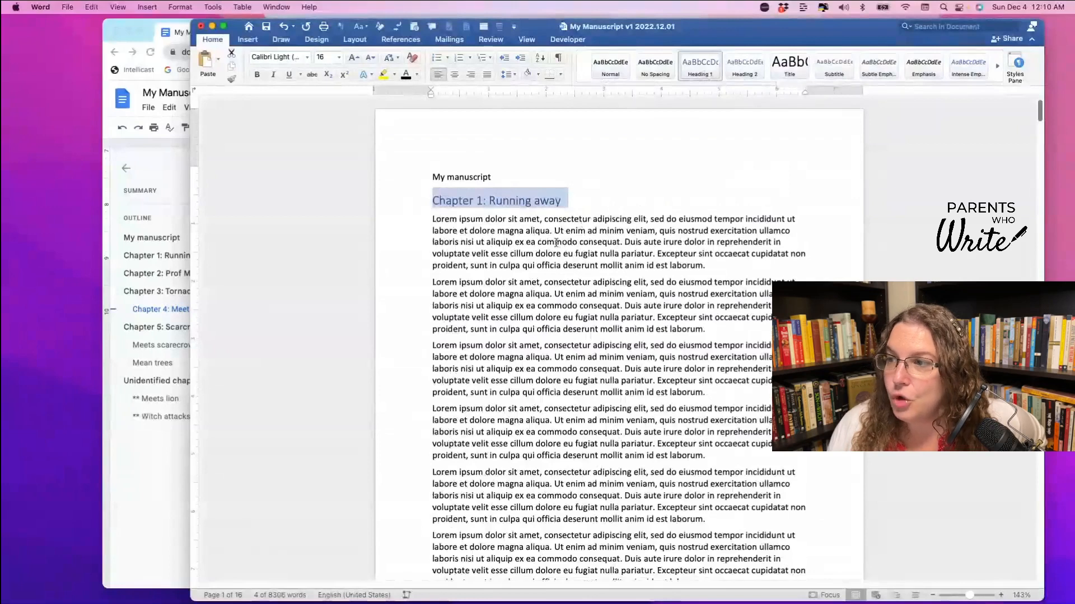
# Show the Navigation Pane with the document's headings and go to "Chapter 1: Running away" from it
pyautogui.click(527, 39)
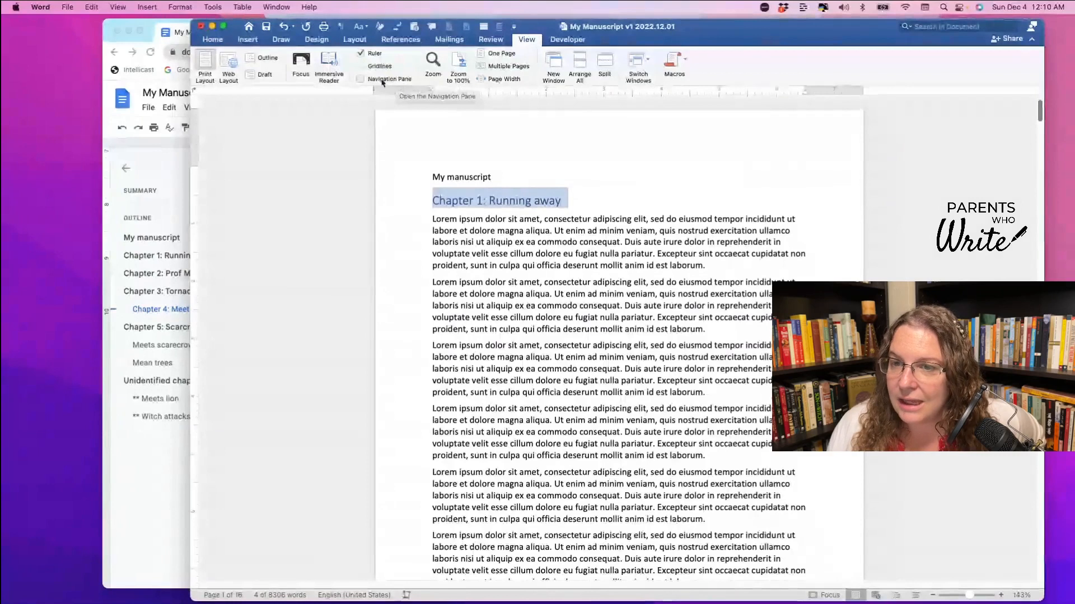
pyautogui.click(360, 80)
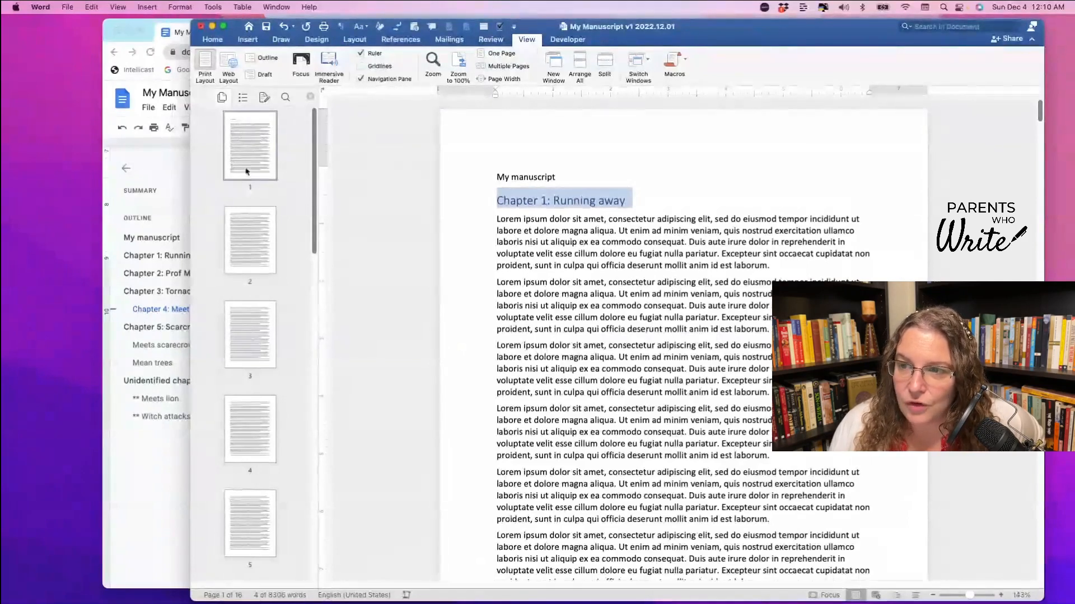
pyautogui.click(244, 98)
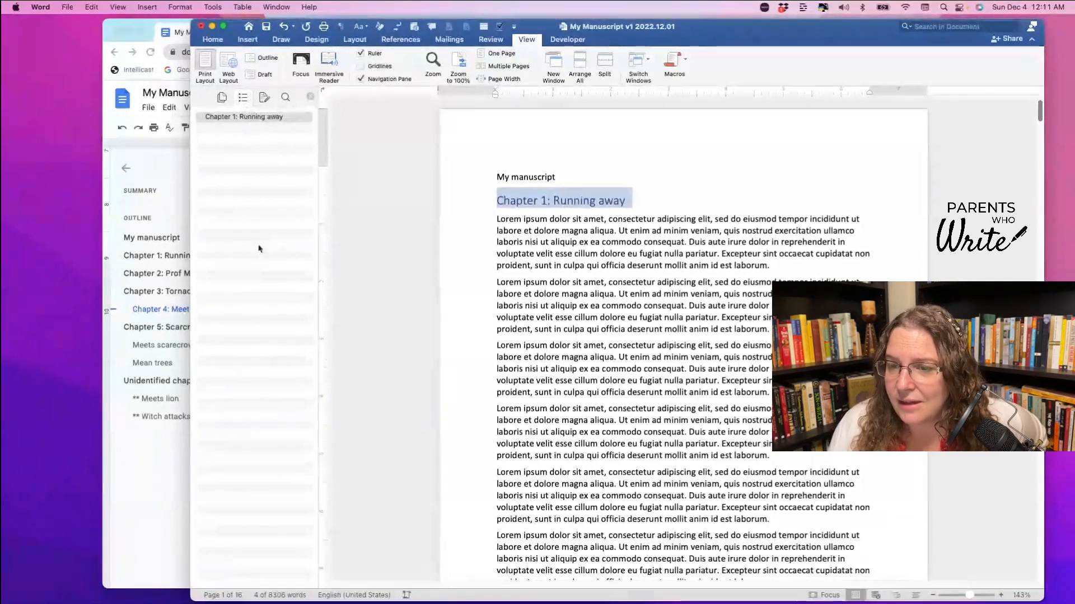
pyautogui.click(245, 118)
# Apply the Heading 1 style to the "Chapter 2: Prof Marvel" and "Chapter 3: Tornado" lines
pyautogui.scroll(-20, 523, 335)
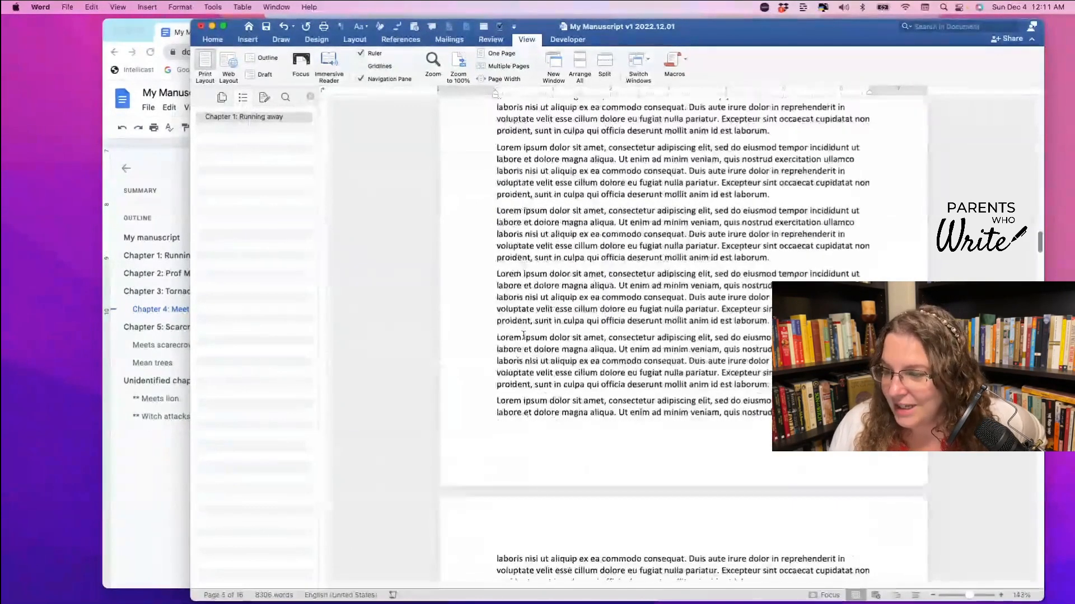
pyautogui.scroll(-5, 523, 335)
pyautogui.scroll(-12, 523, 336)
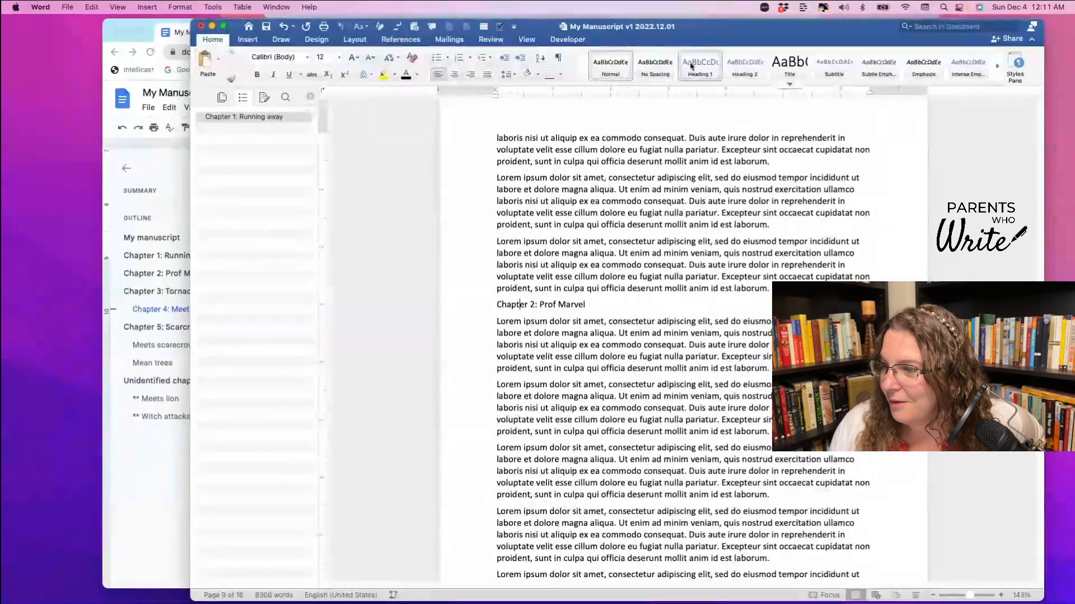
pyautogui.click(692, 66)
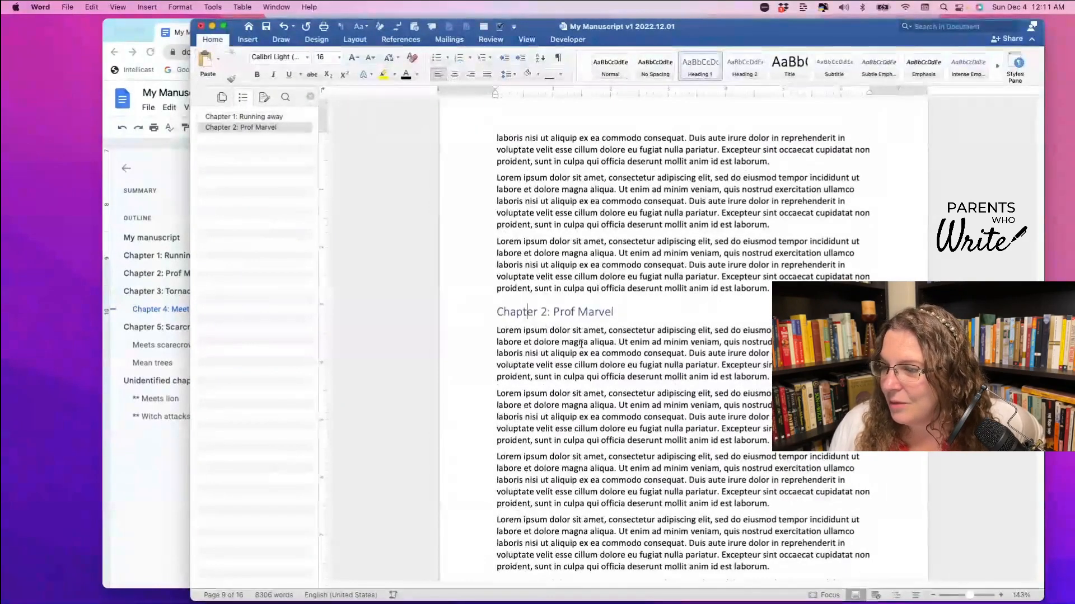
pyautogui.scroll(-20, 673, 474)
pyautogui.click(494, 251)
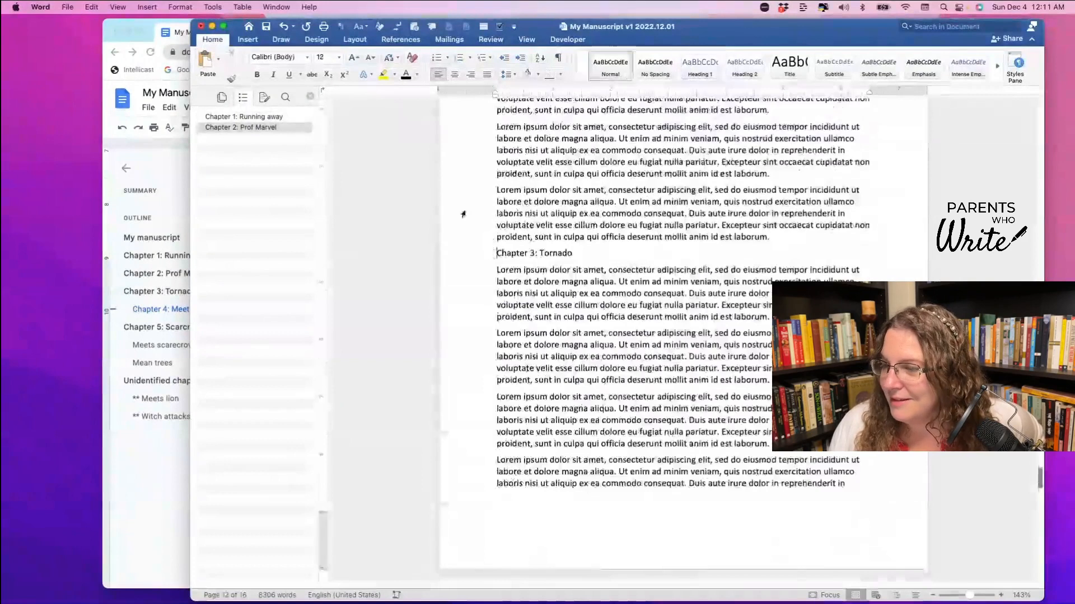
pyautogui.click(698, 66)
pyautogui.scroll(-9, 544, 359)
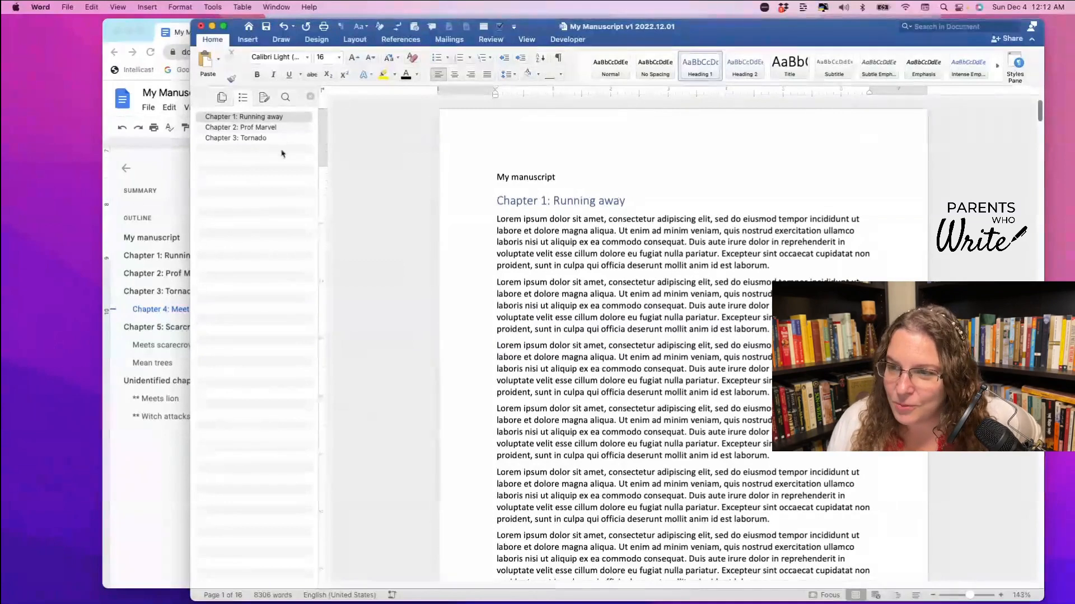
# Jump to Chapter 2 and Chapter 3 via the document's heading list and look through the text around Chapter 3
pyautogui.click(250, 127)
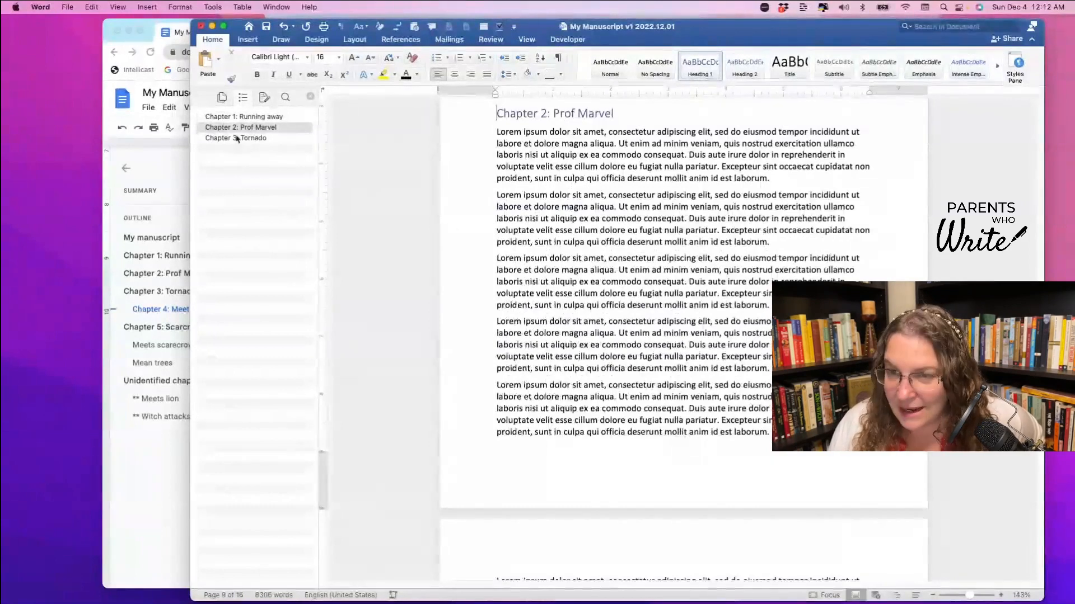
pyautogui.click(237, 138)
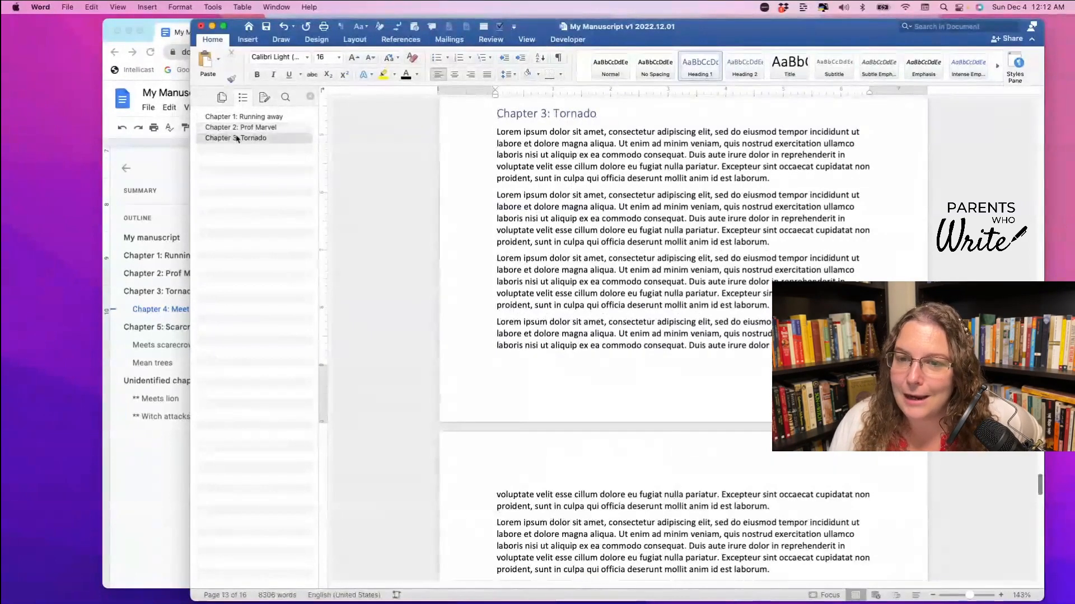
pyautogui.scroll(-5, 683, 336)
pyautogui.scroll(-10, 683, 335)
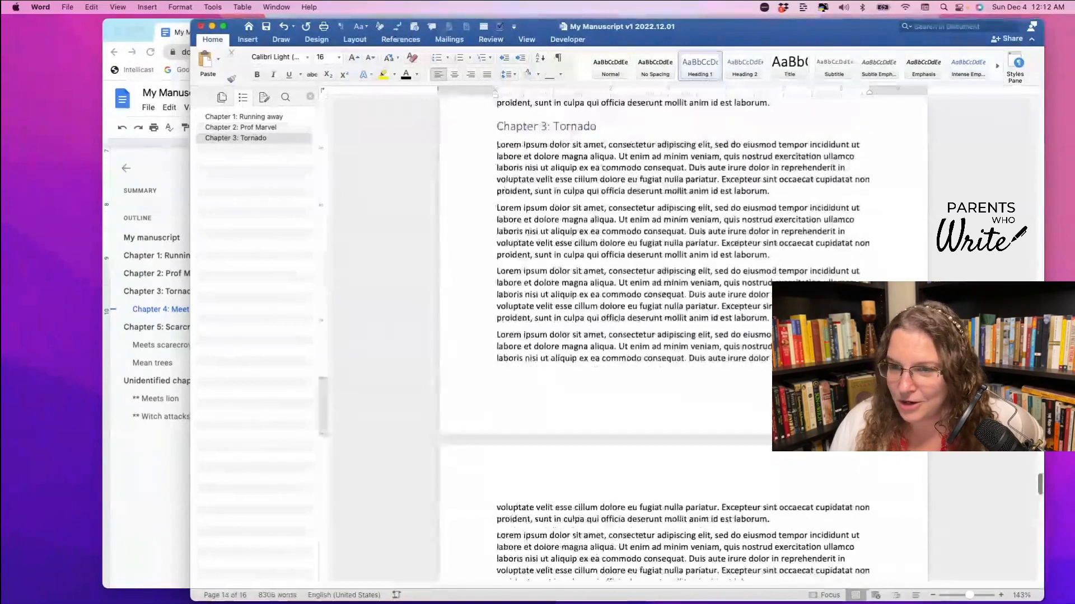
pyautogui.scroll(10, 683, 336)
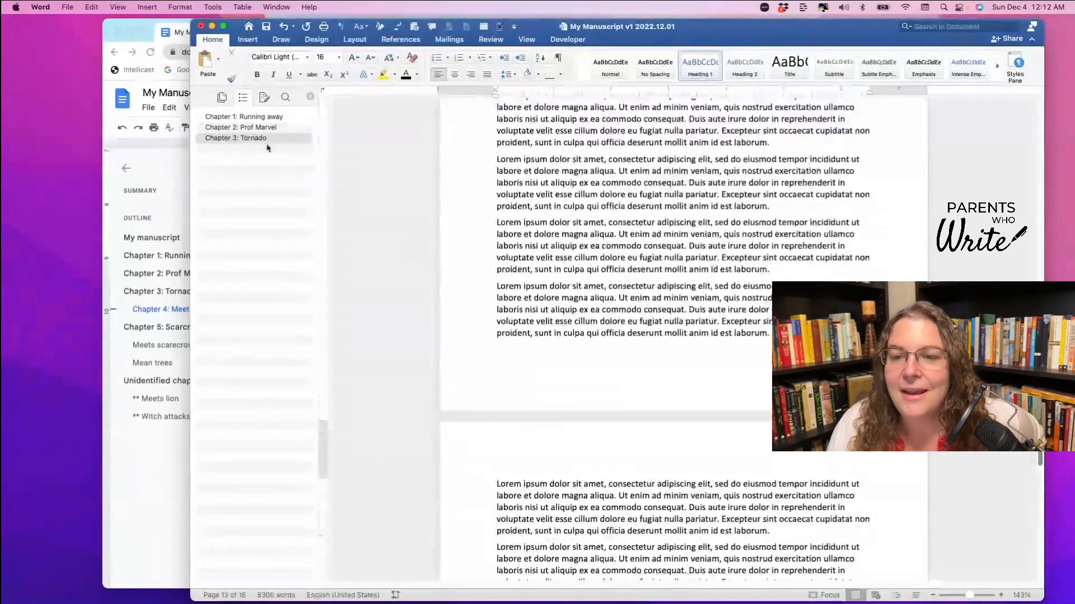
# Apply the Heading 2 style to the scene lines at the manuscript's end, from "Meets scarecrow" to "Witch attacks all friends"
pyautogui.scroll(-5, 631, 278)
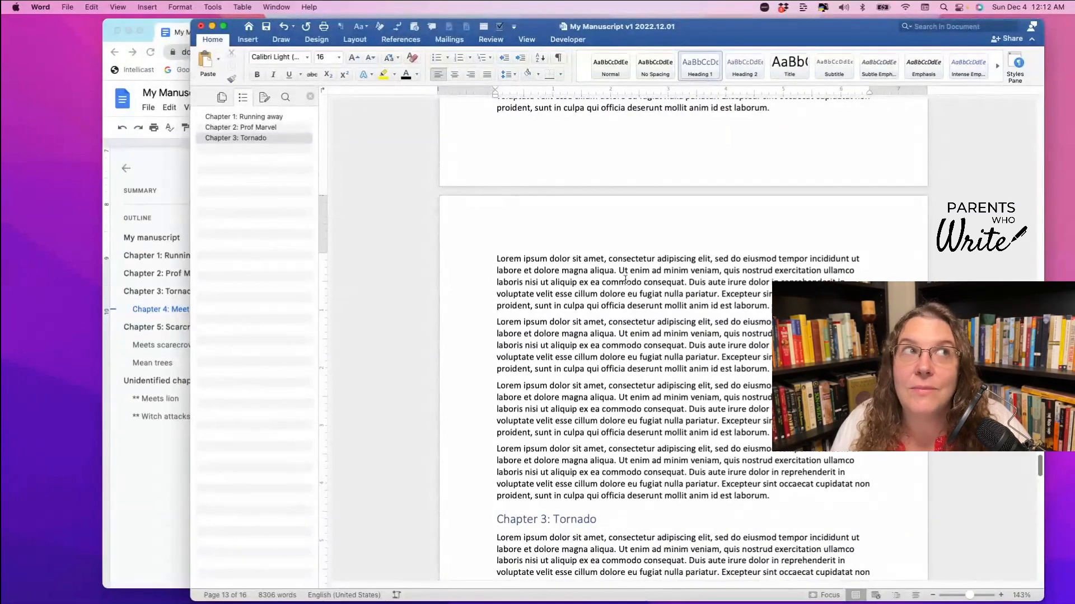
pyautogui.press('super+End')
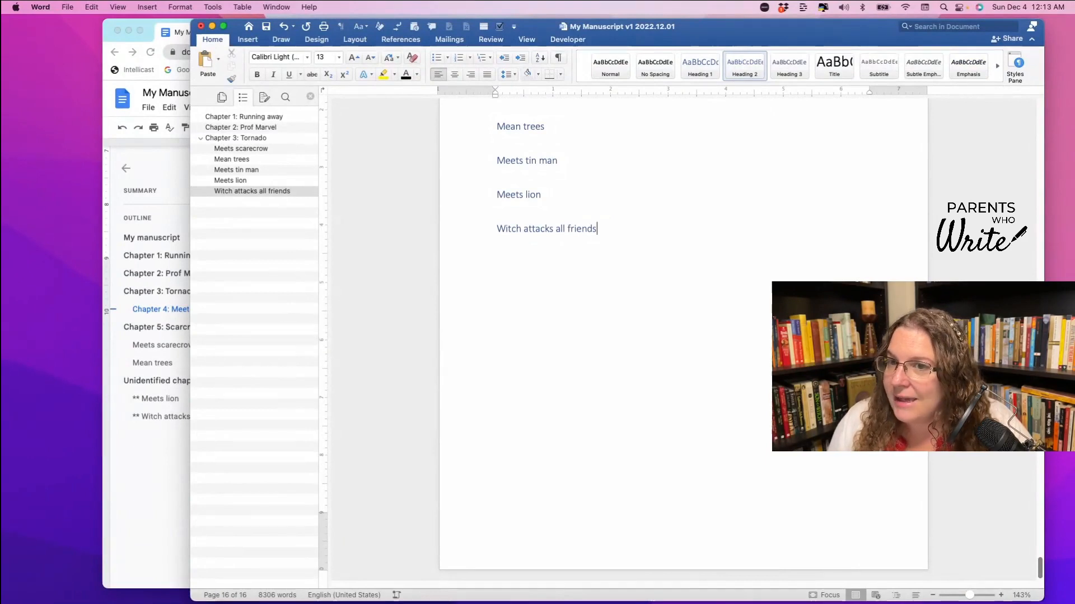
# Format the first body paragraph of Chapter 1 in Times New Roman at size 12
pyautogui.click(248, 117)
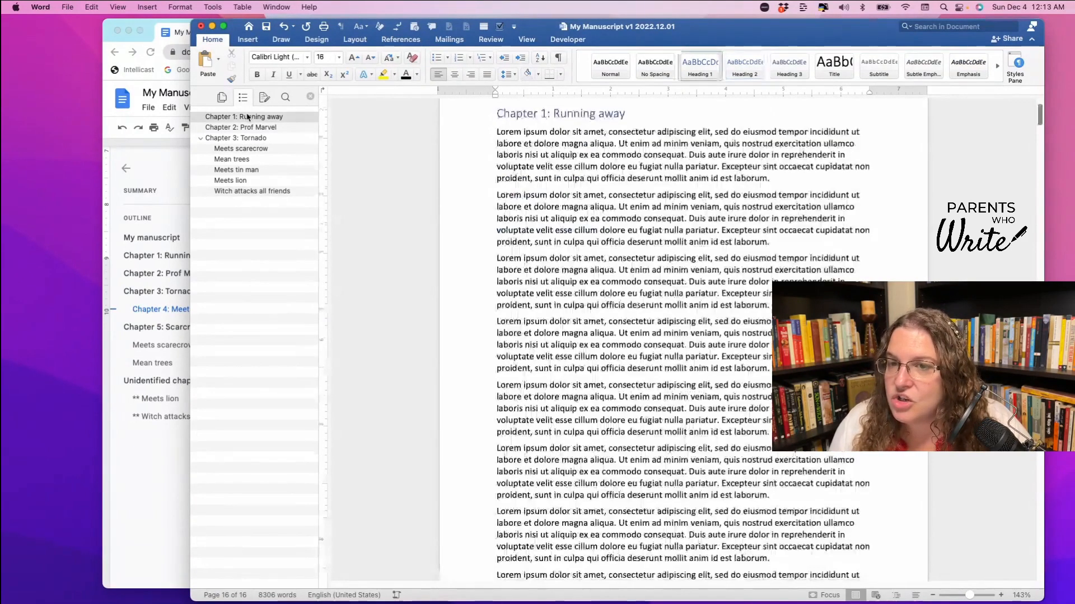
pyautogui.scroll(3, 621, 155)
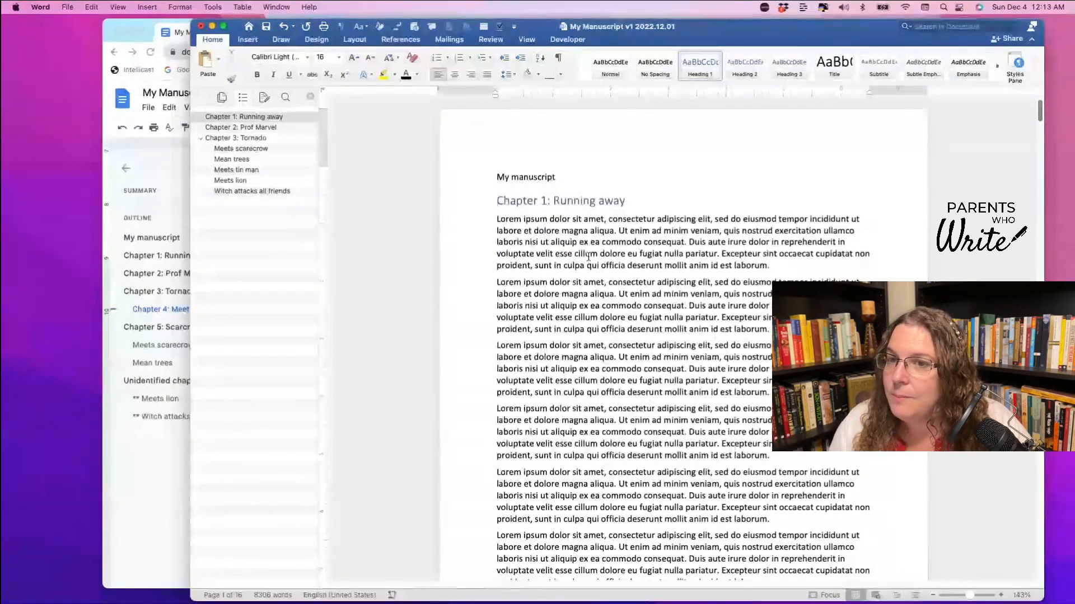
pyautogui.tripleClick(520, 253)
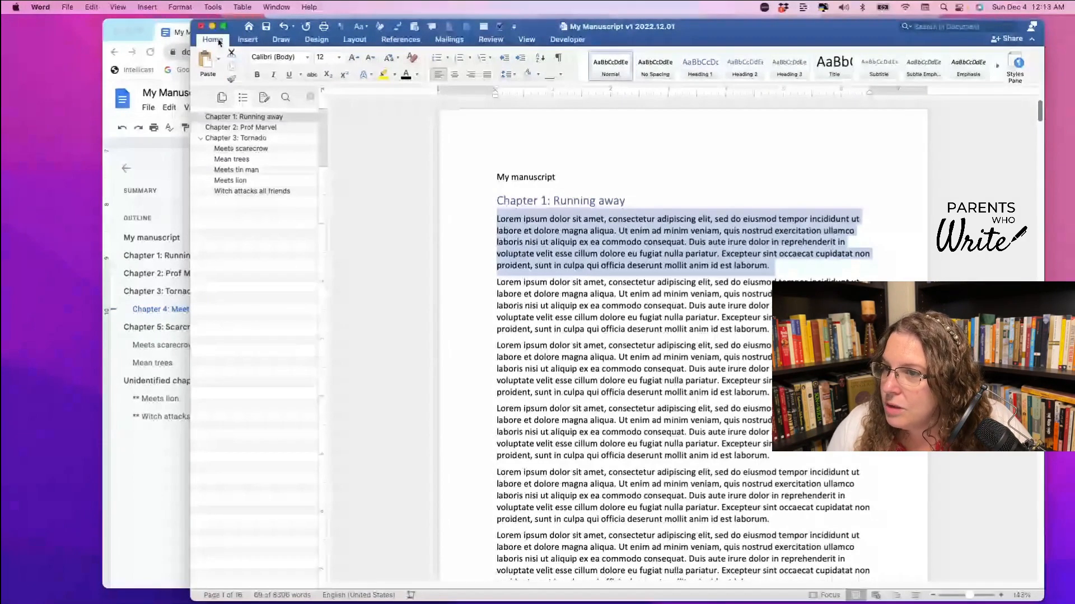
pyautogui.click(307, 57)
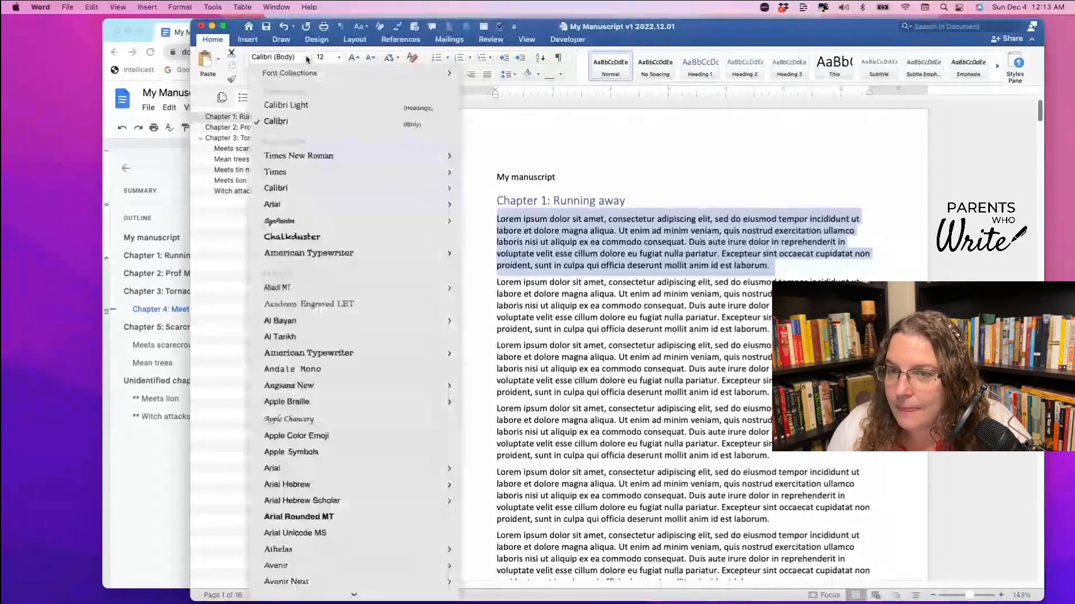
pyautogui.click(309, 156)
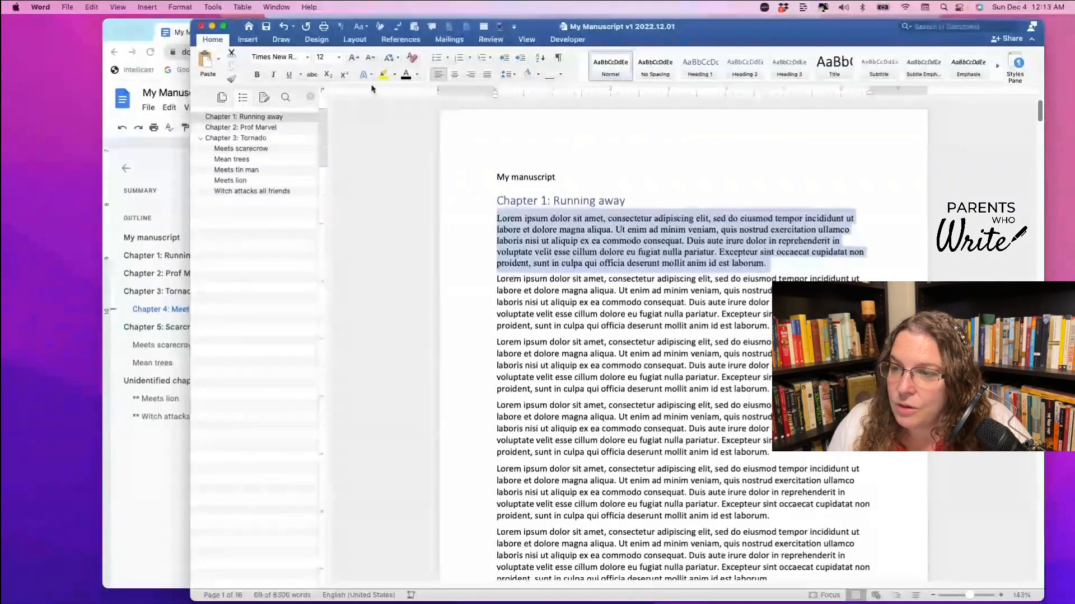
pyautogui.click(338, 57)
pyautogui.click(341, 186)
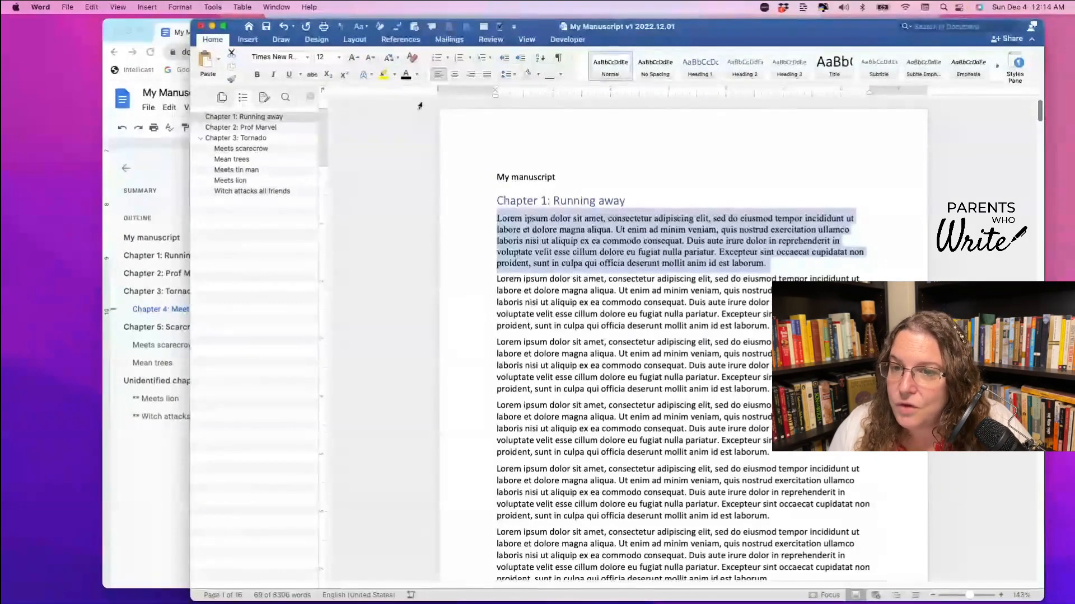
# Give the first body paragraph a first-line indent of about 0.5 inch and update the Normal style to match it
pyautogui.click(526, 42)
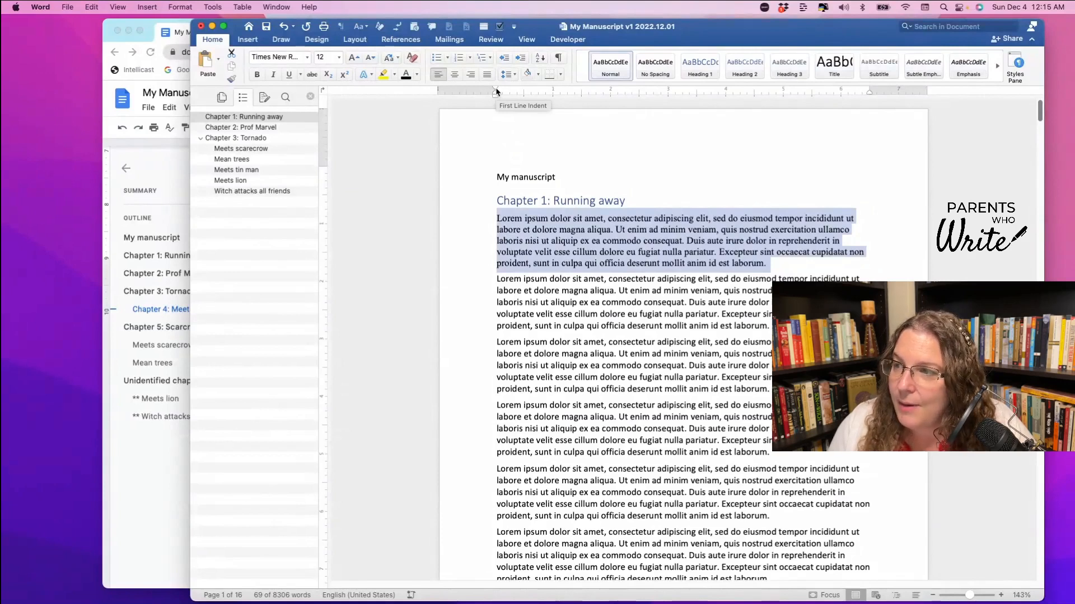
pyautogui.moveTo(496, 91); pyautogui.dragTo(525, 92)
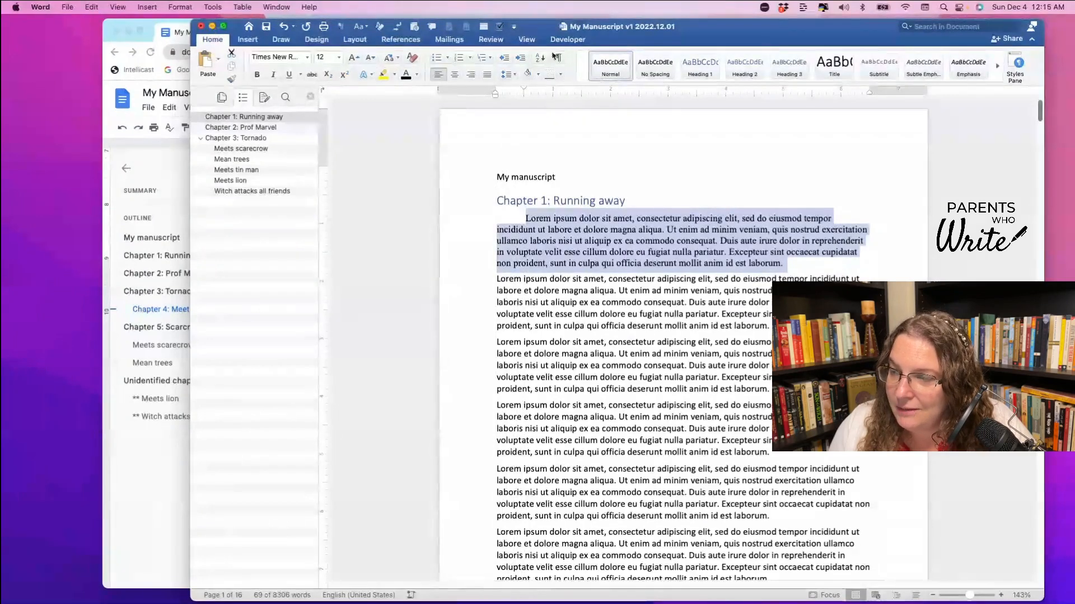
pyautogui.rightClick(614, 67)
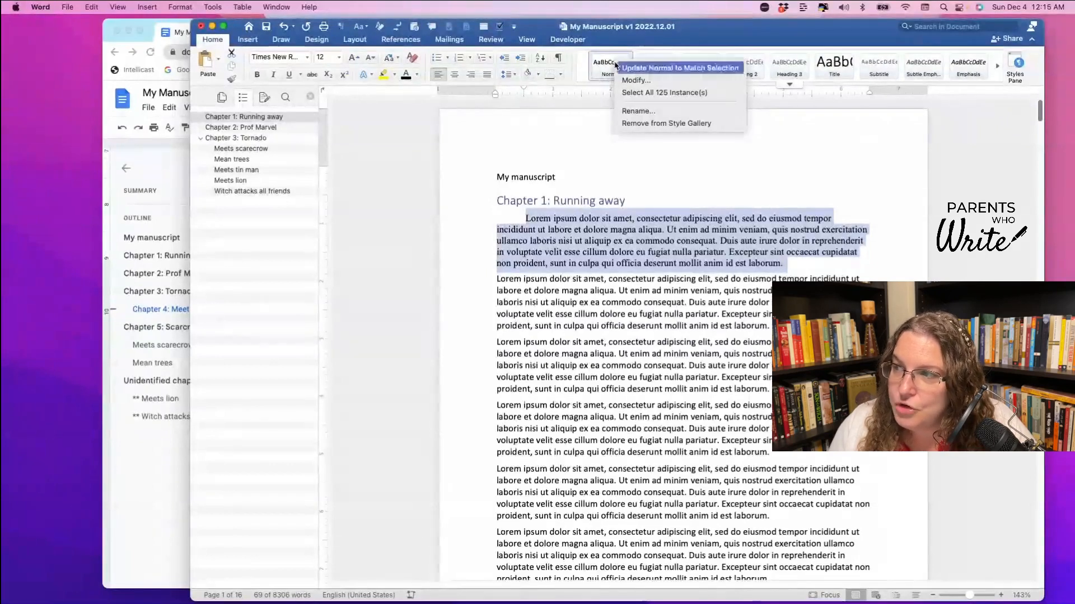
pyautogui.click(663, 68)
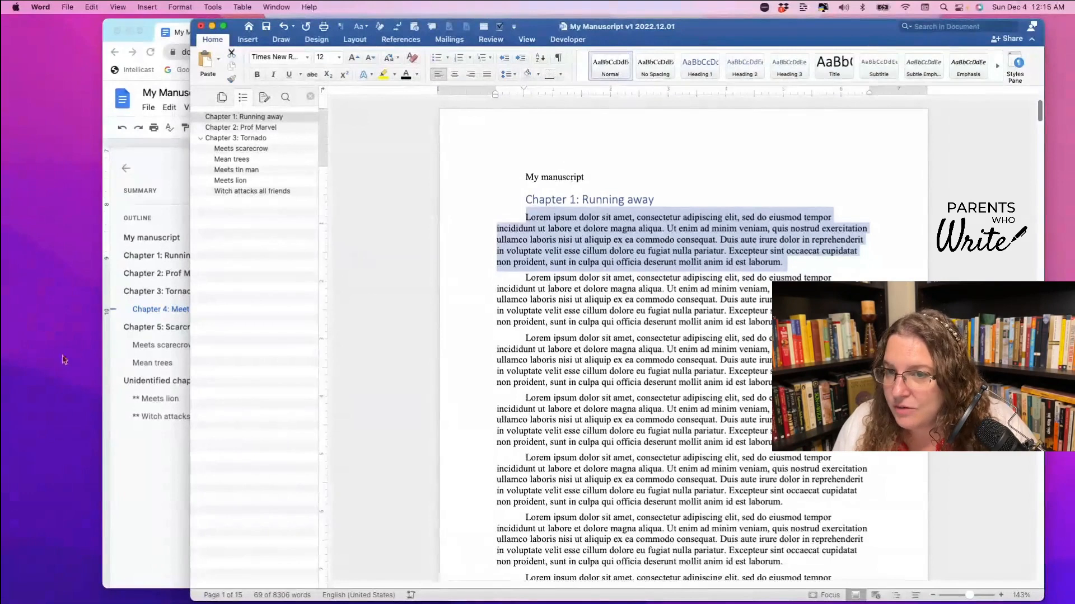
# Remove the first-line indent from the "My manuscript" line and update the Title style to match it
pyautogui.tripleClick(576, 172)
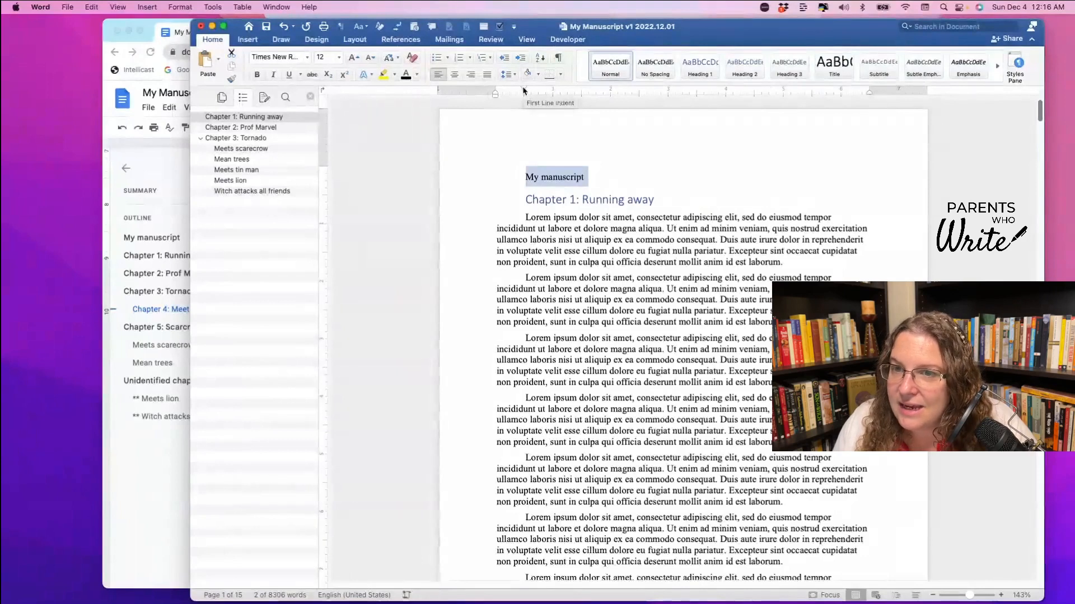
pyautogui.moveTo(523, 91); pyautogui.dragTo(496, 88)
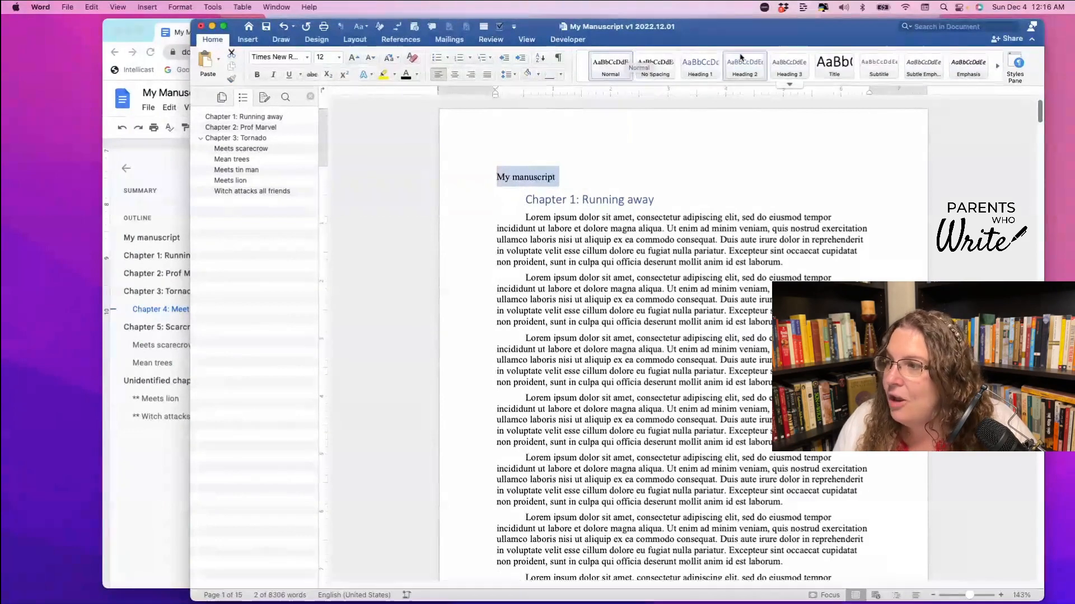
pyautogui.rightClick(836, 69)
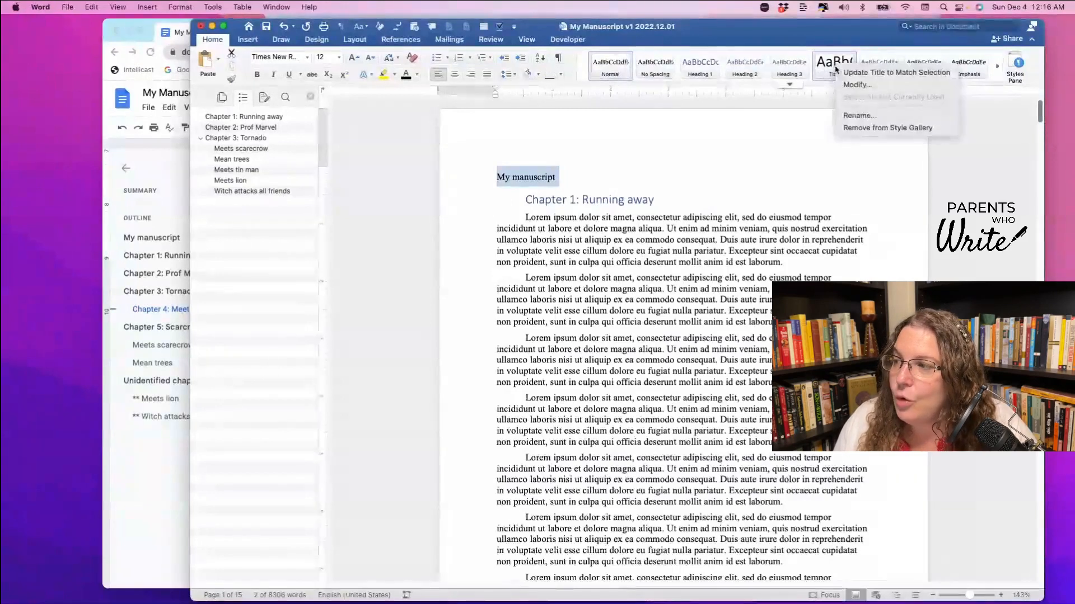
pyautogui.click(876, 74)
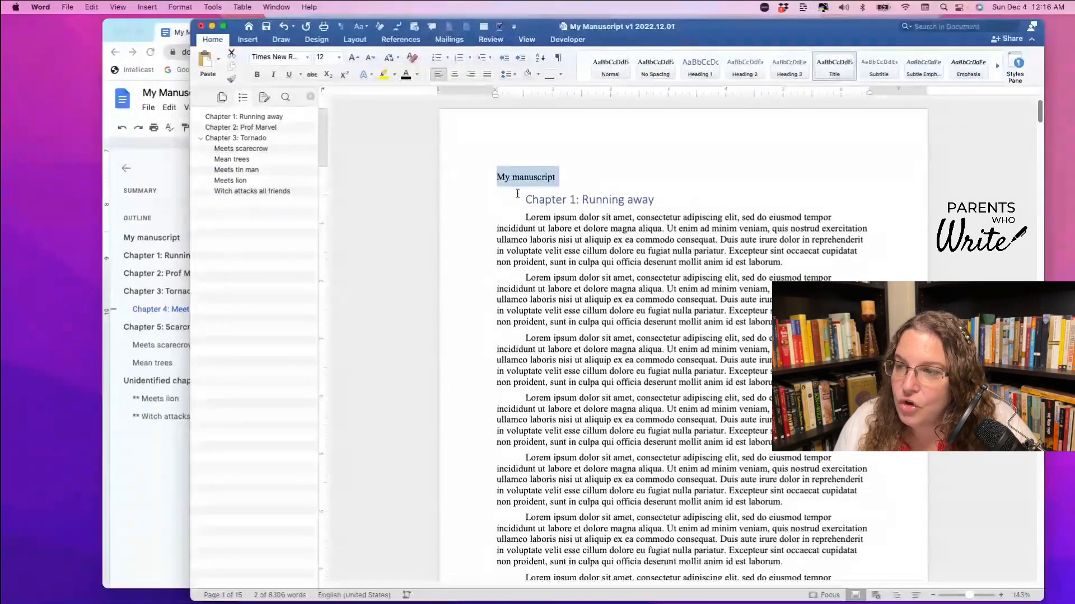
# Format the "Chapter 1: Running away" heading in black Times New Roman at size 12 with no first-line indent
pyautogui.tripleClick(551, 201)
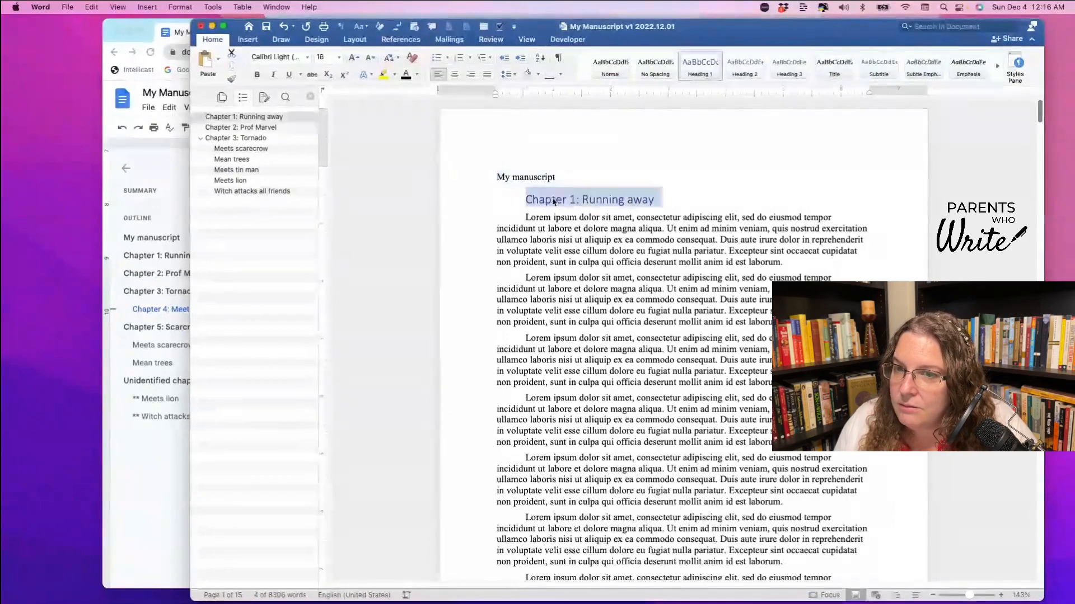
pyautogui.click(309, 59)
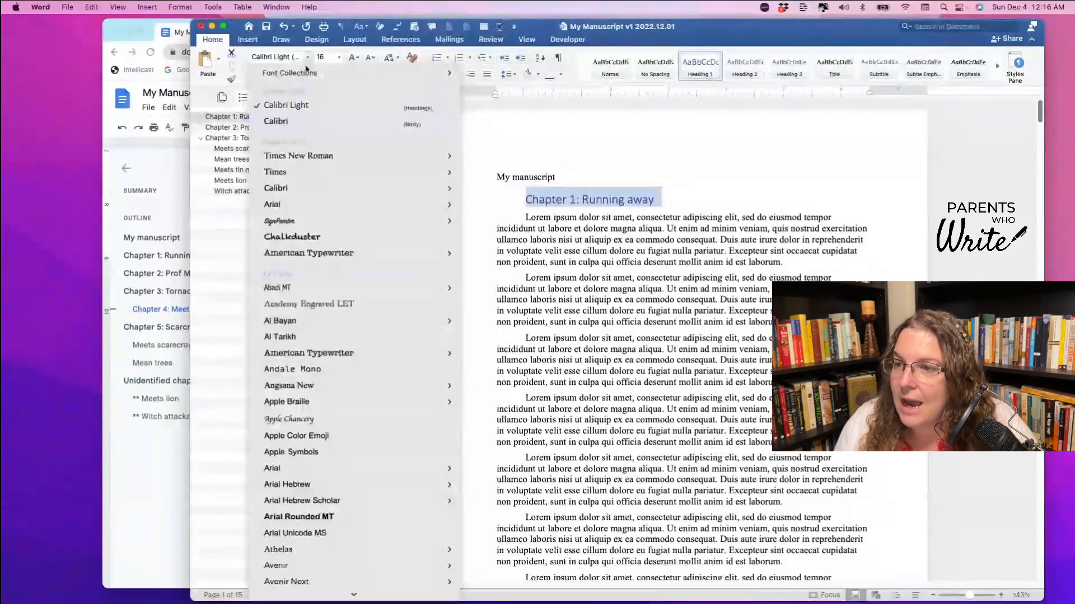
pyautogui.click(314, 156)
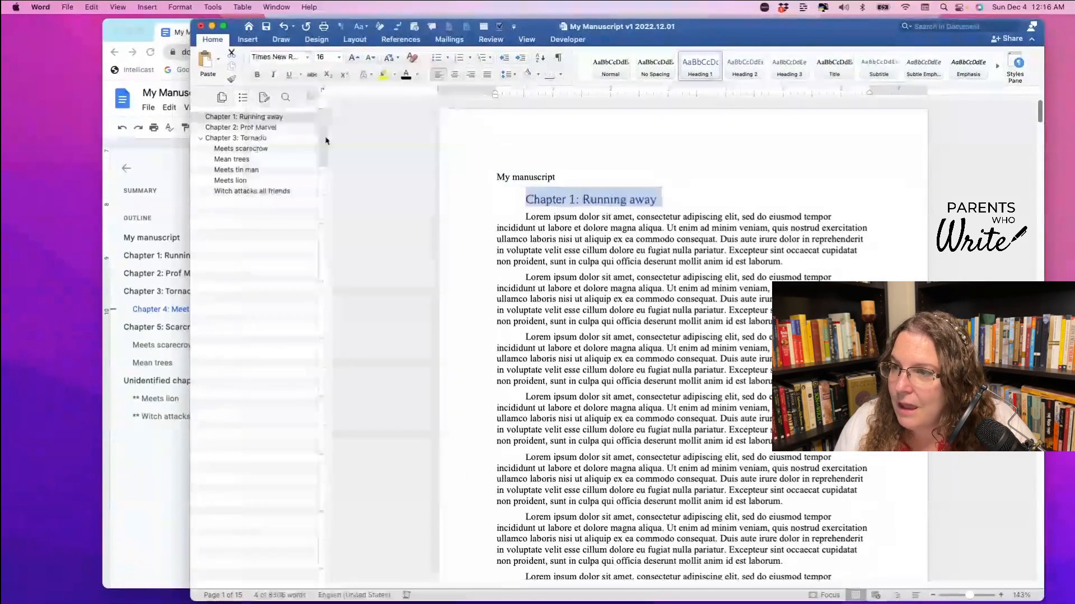
pyautogui.click(339, 57)
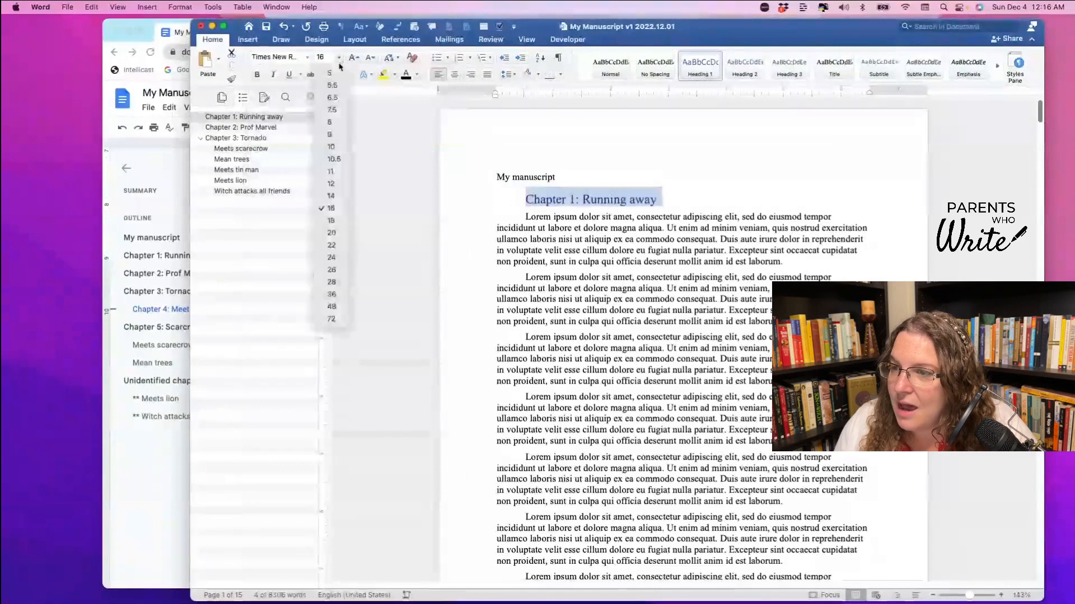
pyautogui.click(337, 183)
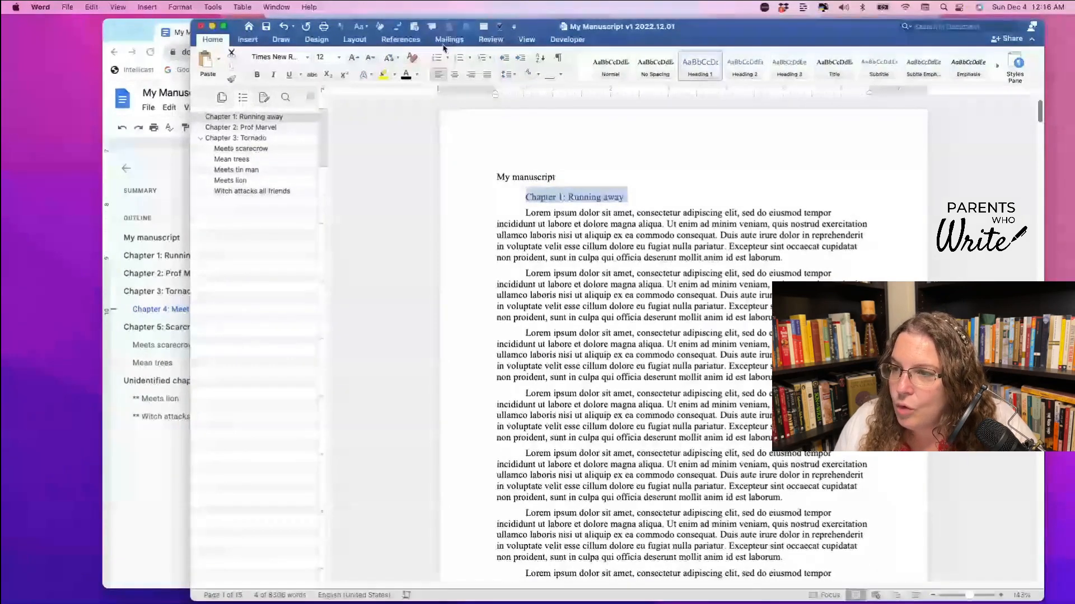
pyautogui.click(417, 75)
pyautogui.click(419, 128)
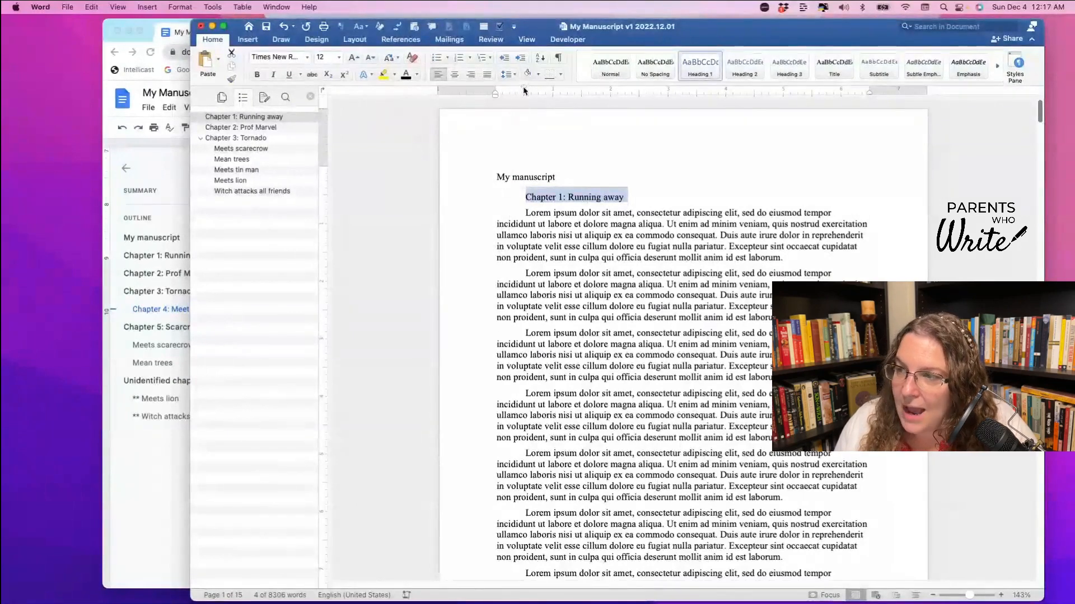
pyautogui.moveTo(524, 91); pyautogui.dragTo(497, 90)
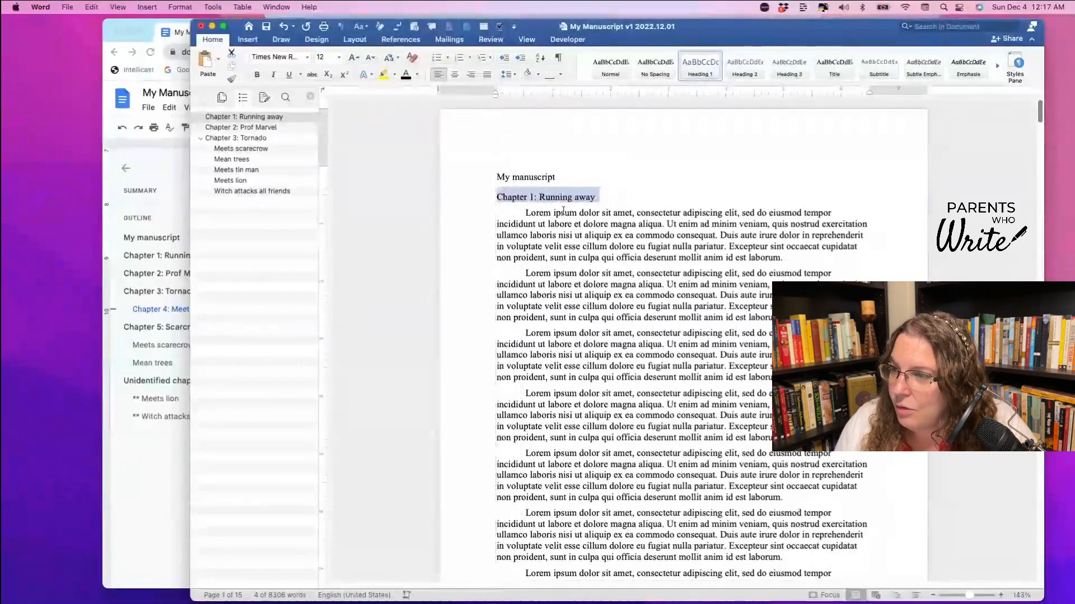
# Update the Heading 1 style to match the Chapter 1 heading and check the formatting of the Chapter 2 and 3 headings
pyautogui.rightClick(704, 71)
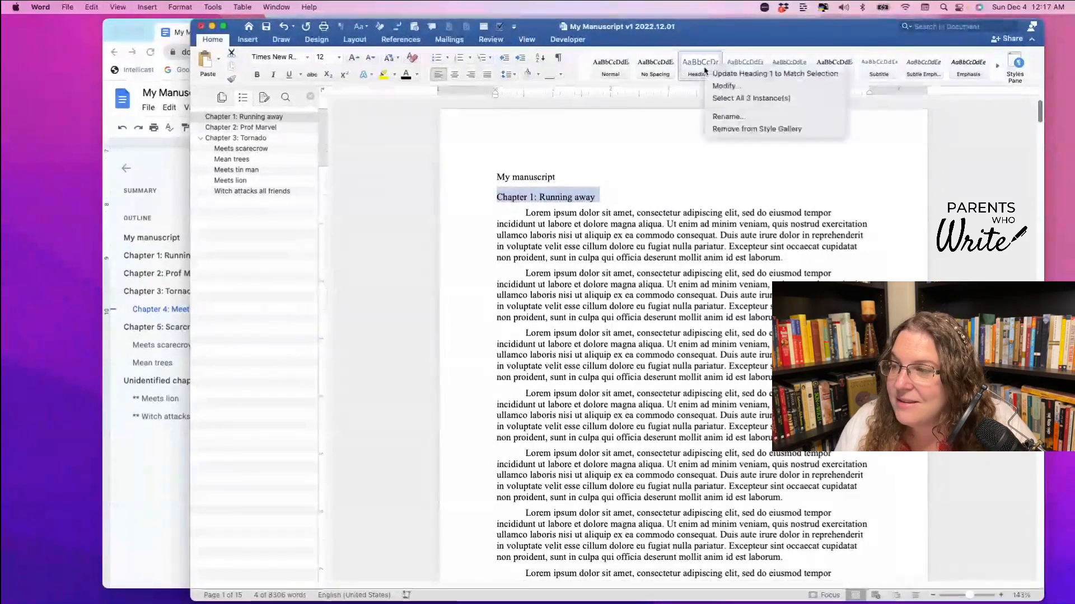
pyautogui.click(735, 77)
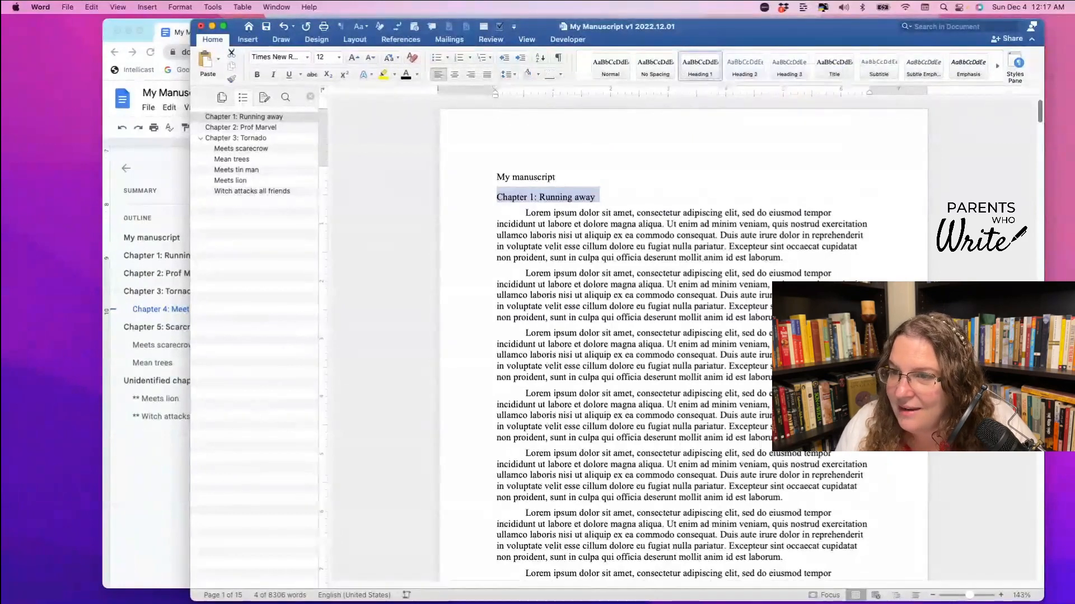
pyautogui.click(239, 128)
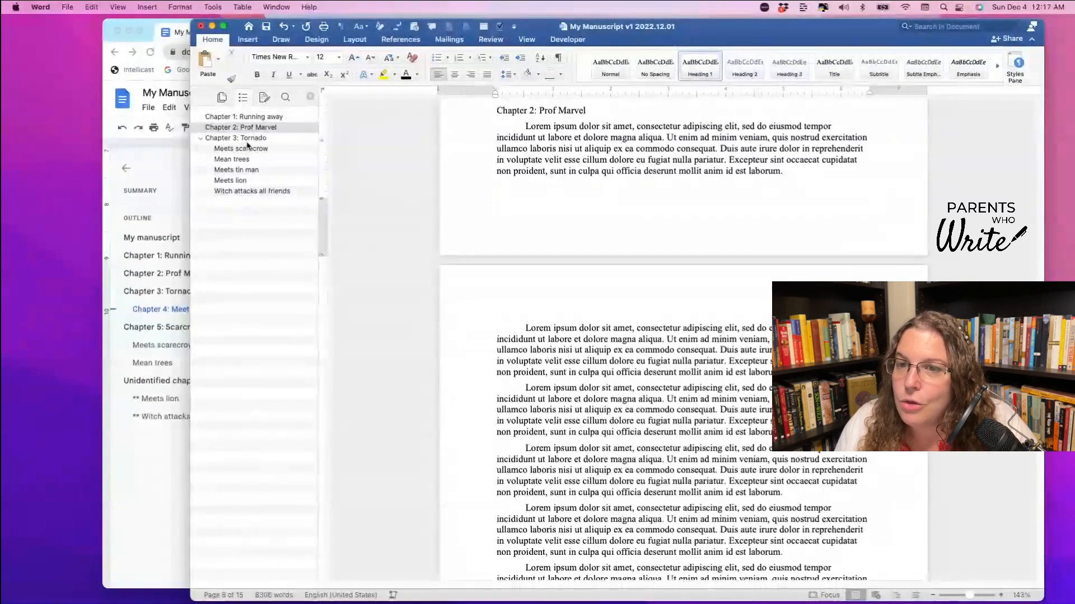
pyautogui.click(247, 142)
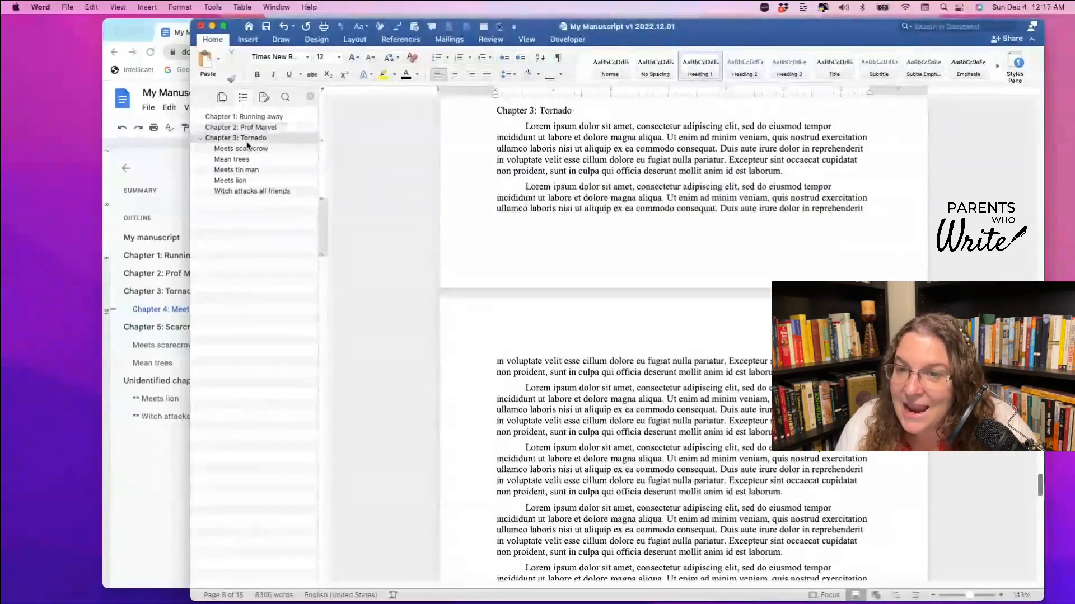